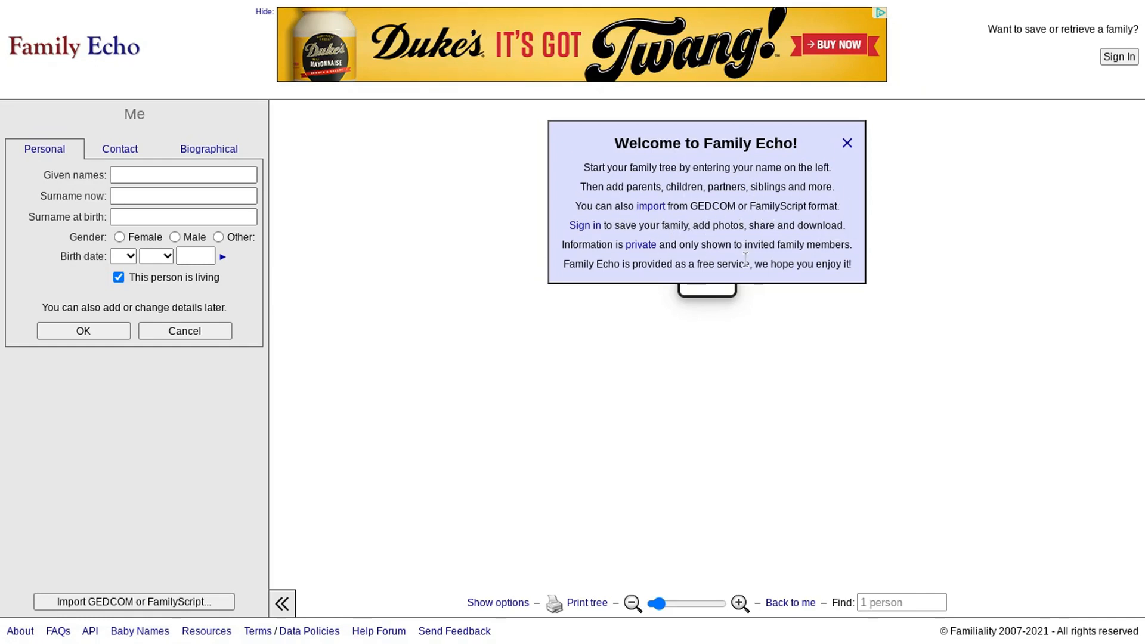
- Add unnamed parents for Me, then unnamed parents for Mother of Me, and reselect Me
click(847, 143)
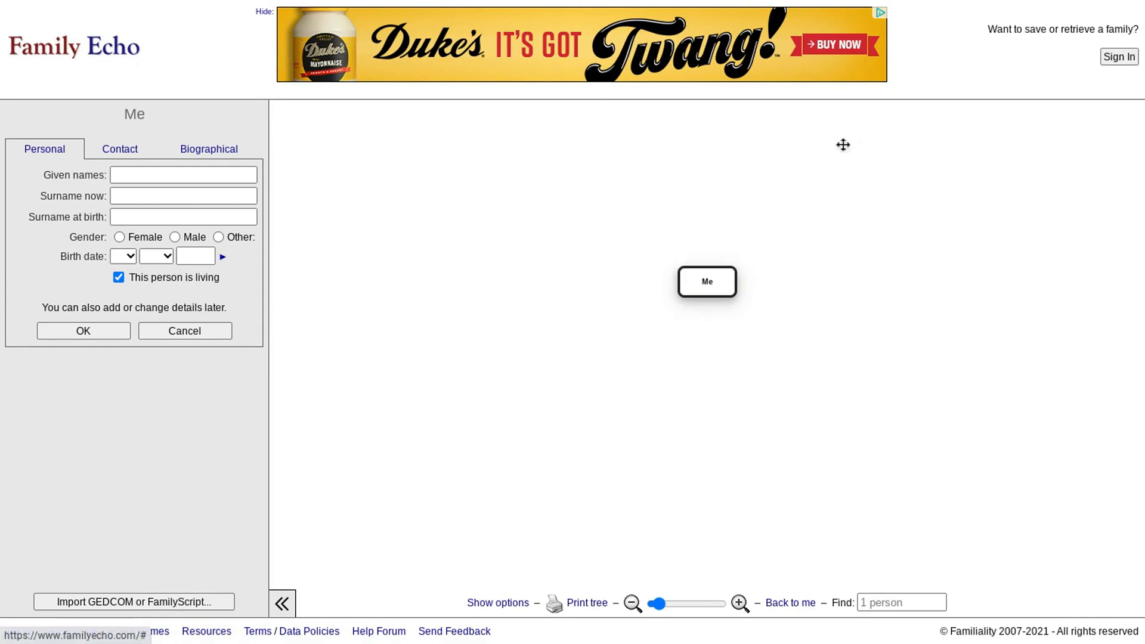
click(715, 290)
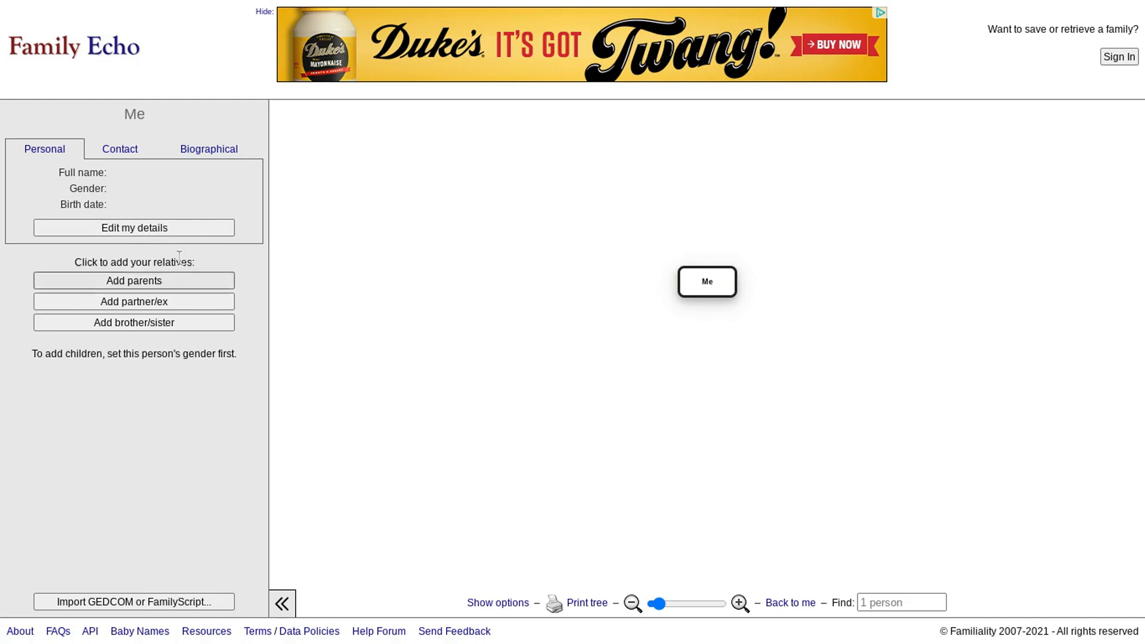
click(172, 281)
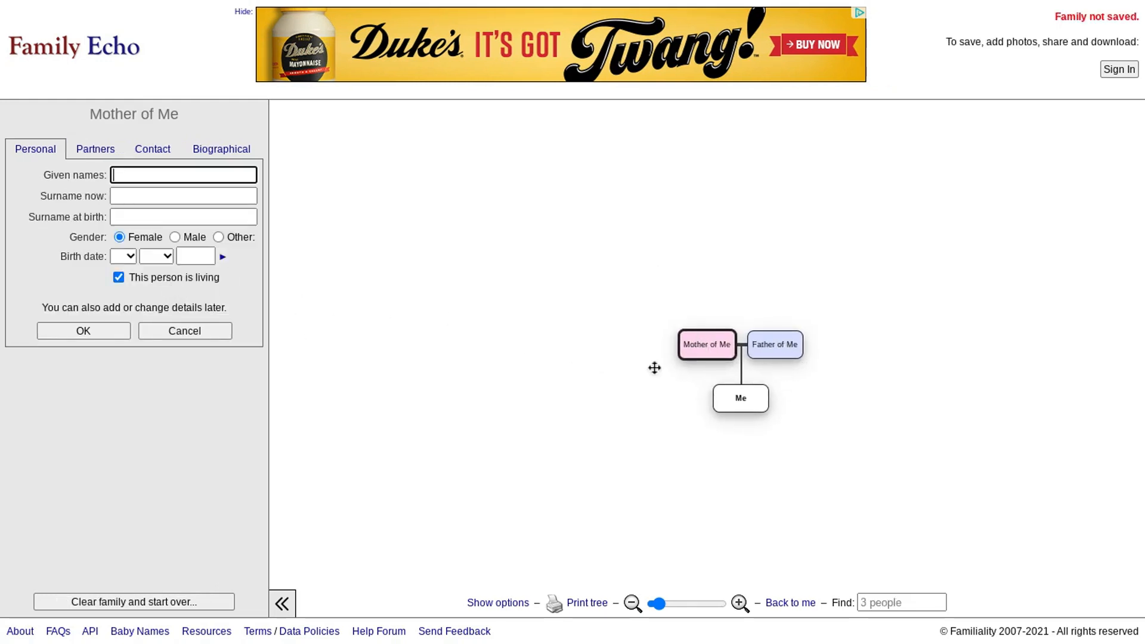
click(704, 349)
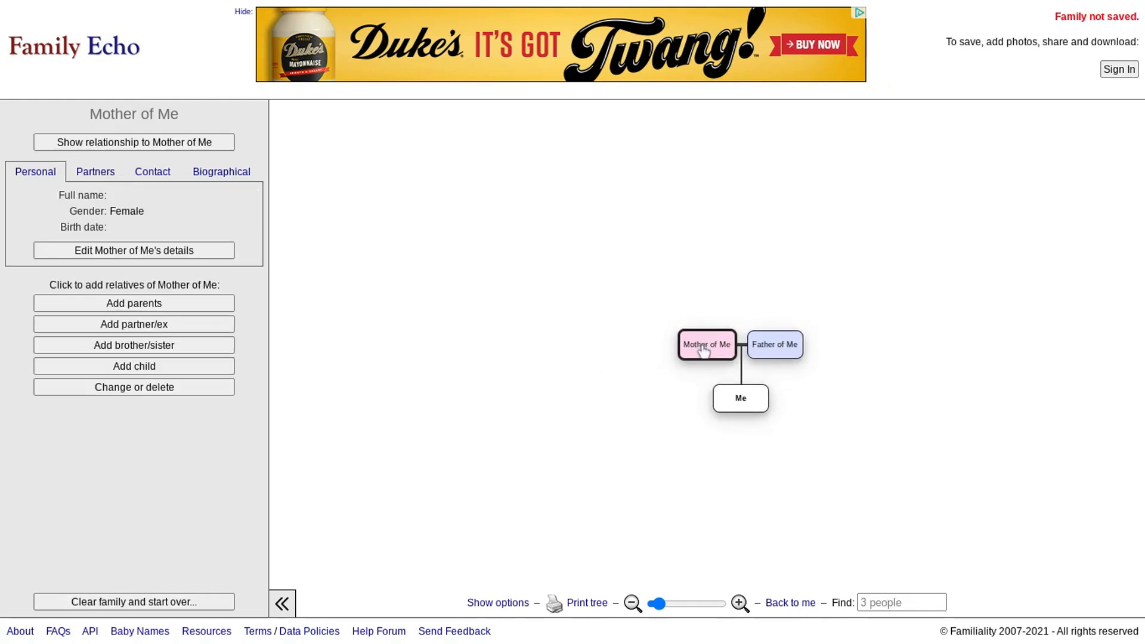
click(140, 301)
click(776, 456)
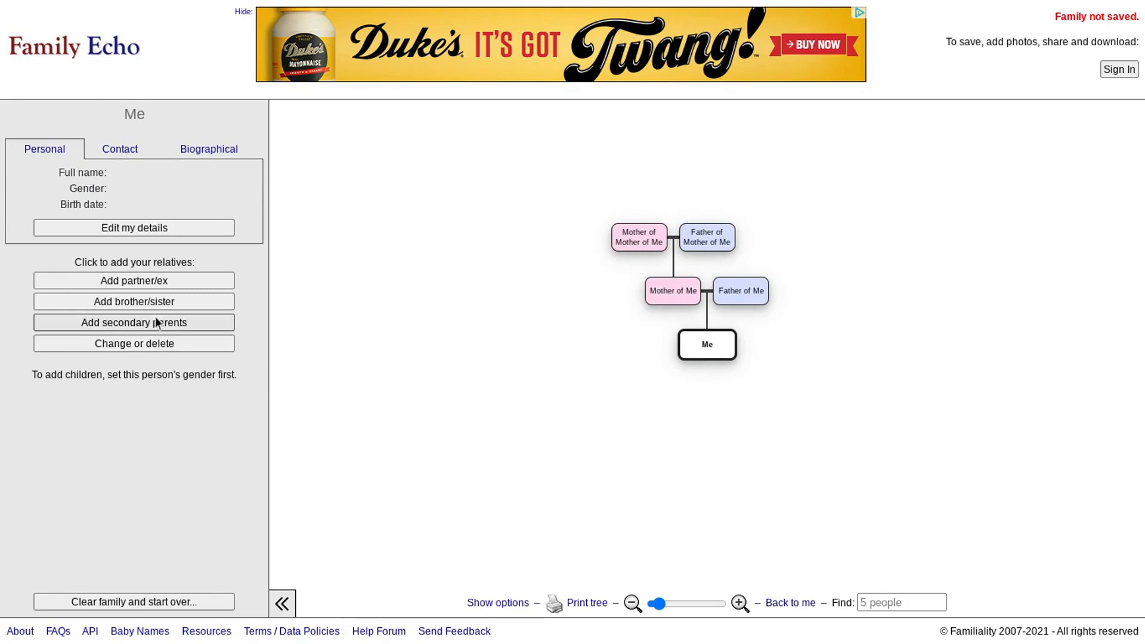
- Add a new partner beside Me, then bring up Me's blank personal details form
click(167, 281)
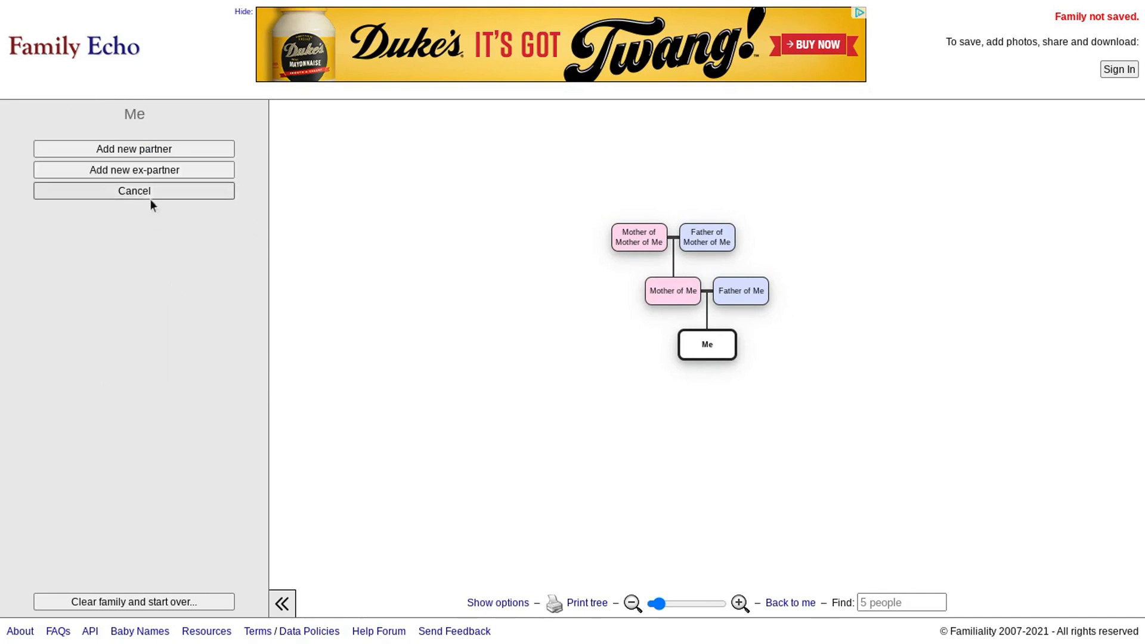
click(138, 151)
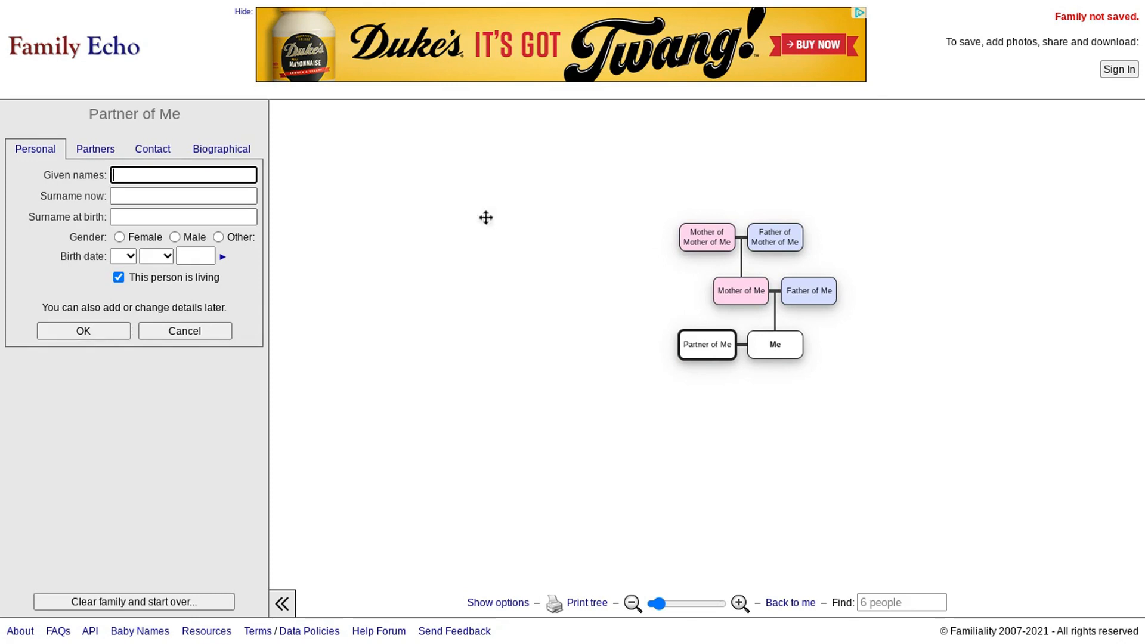
click(774, 353)
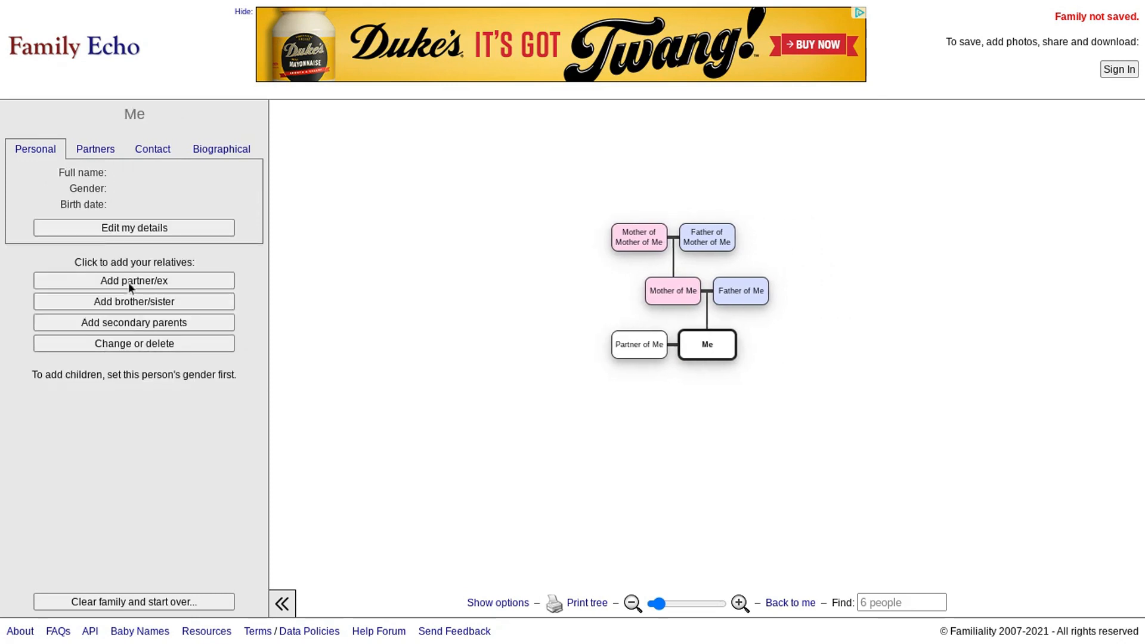
click(159, 338)
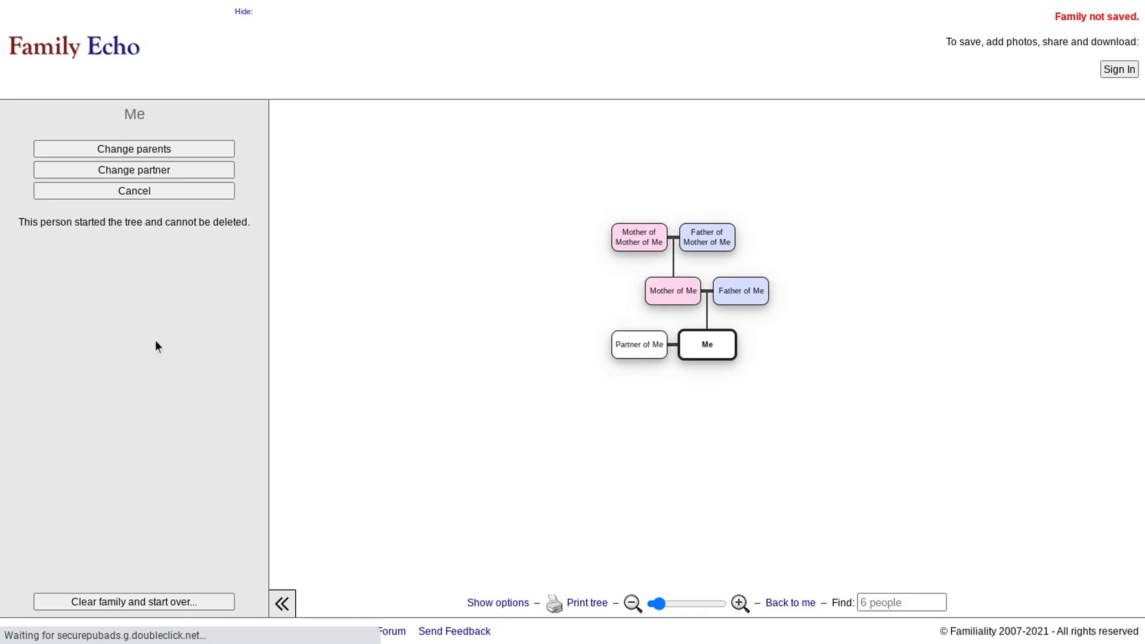
click(158, 194)
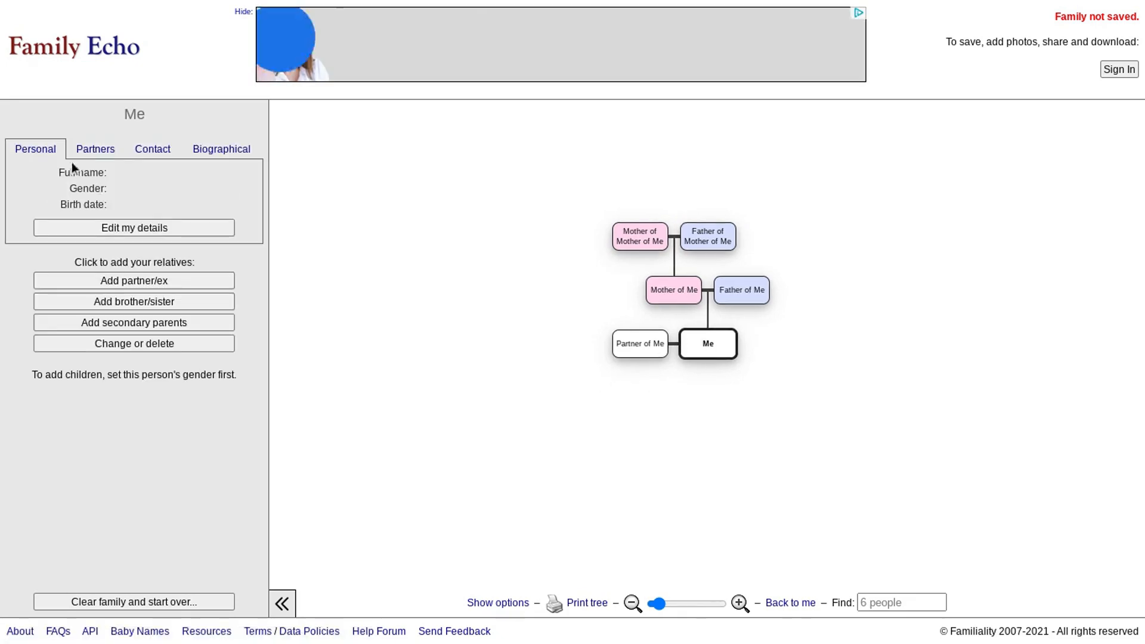
click(136, 228)
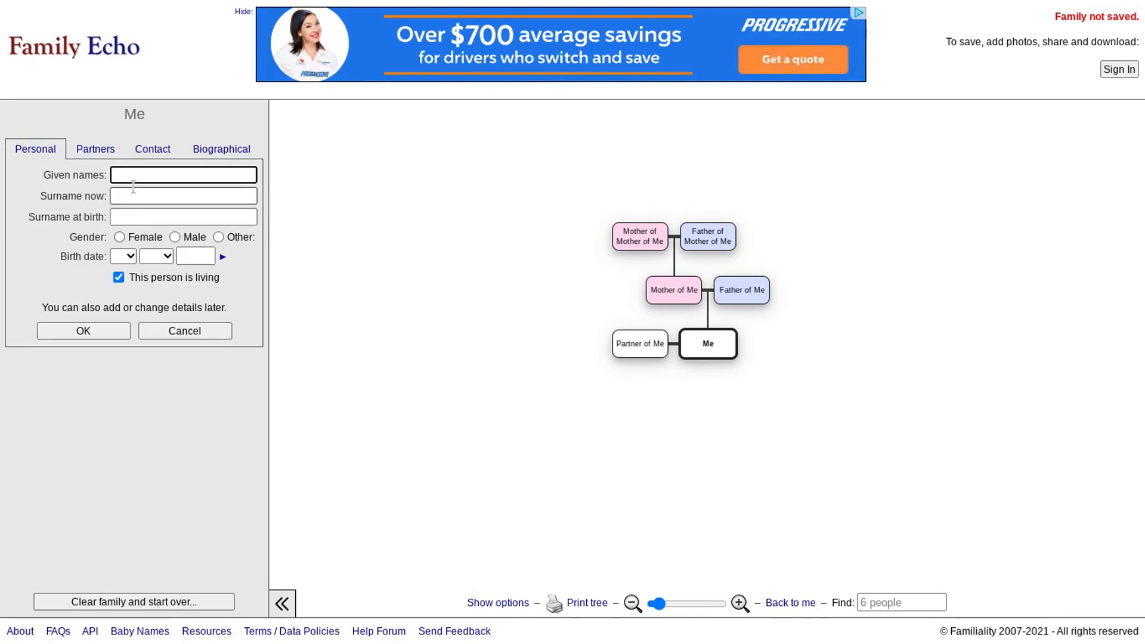
- Enter BlobaBloop as Me's given name and save it
text(Blood)
text(ha)
text(Bloop)
click(83, 330)
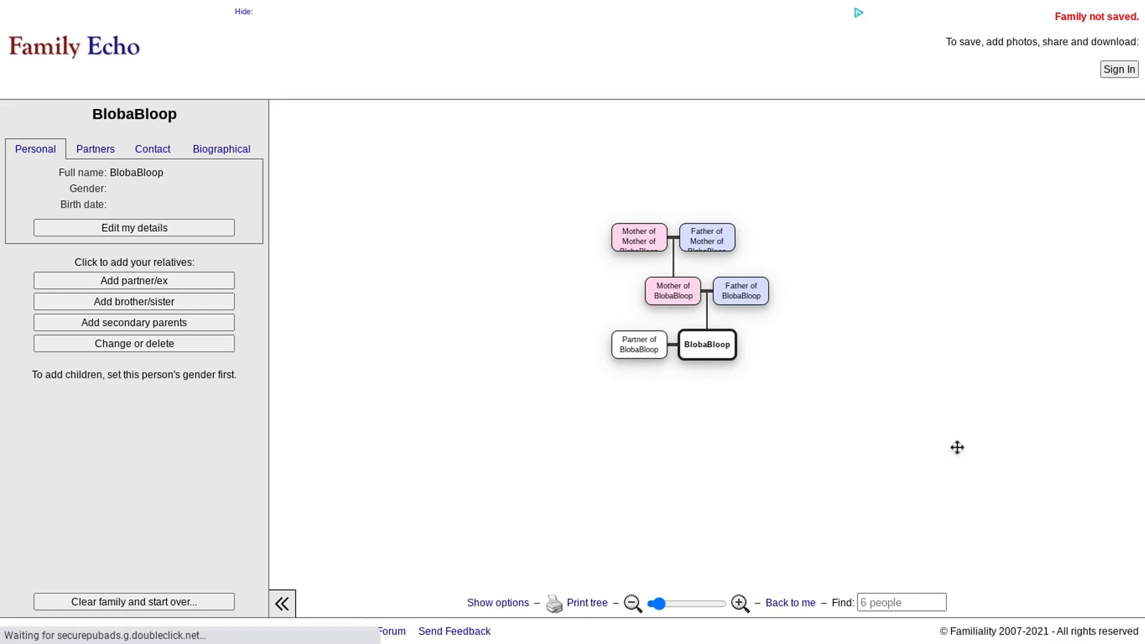
- Give BlobaBloop's partner a new ex-partner relationship, then reselect BlobaBloop
click(661, 353)
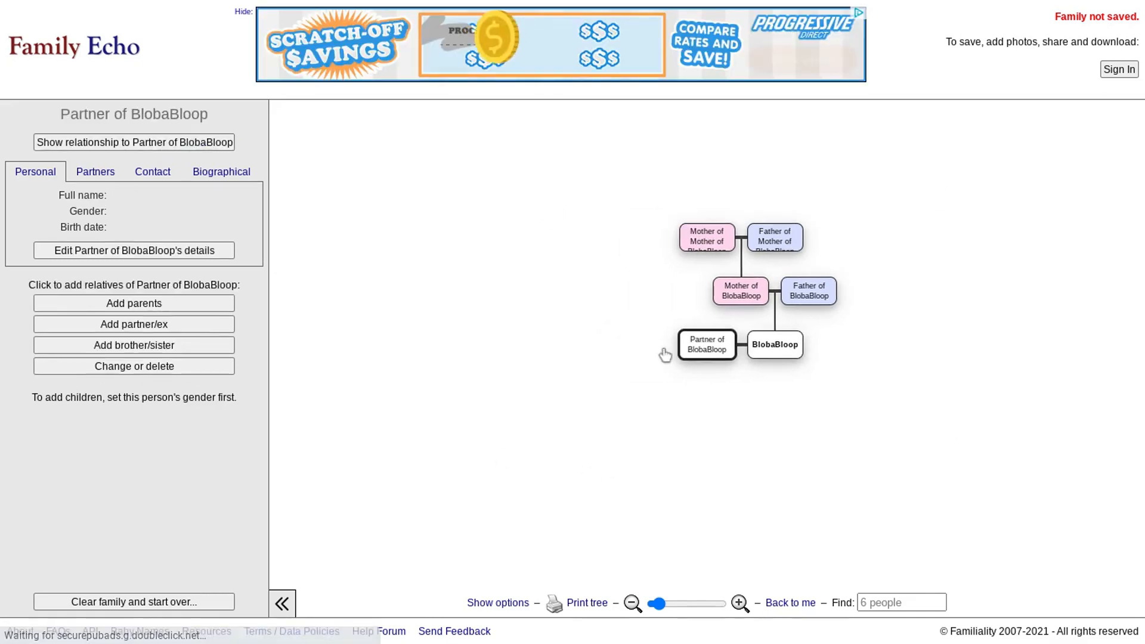
click(181, 325)
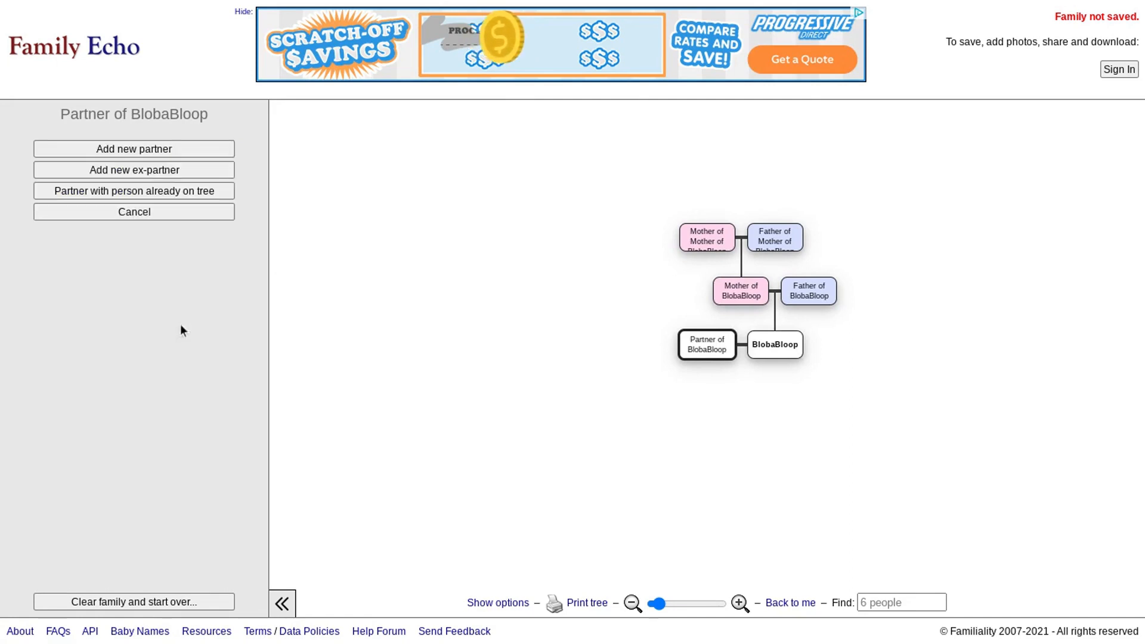
click(170, 174)
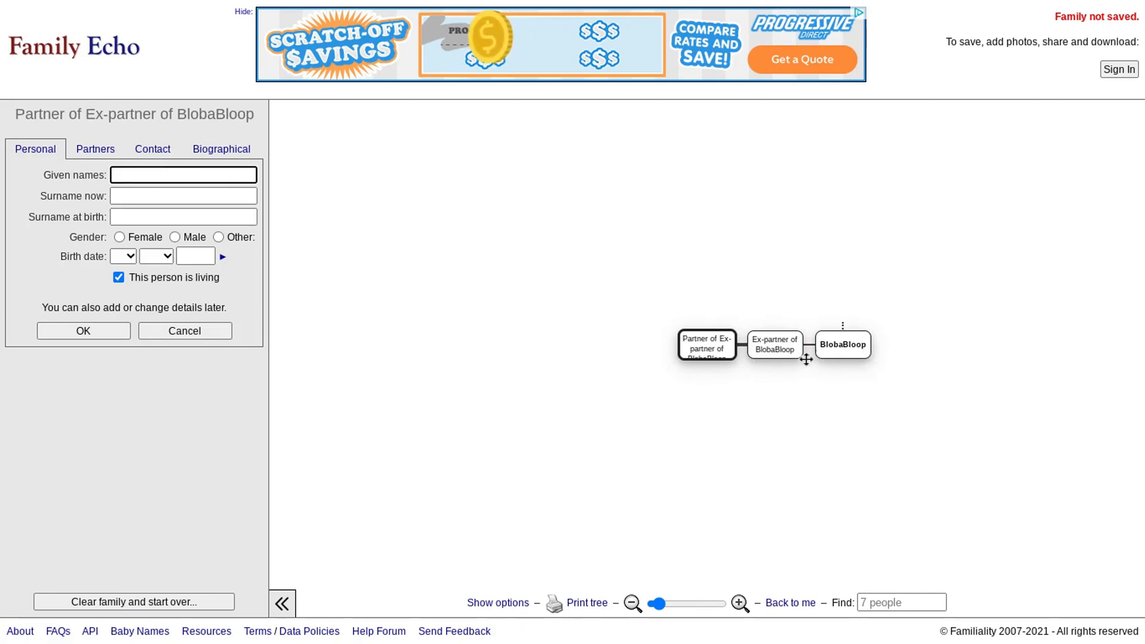
click(838, 354)
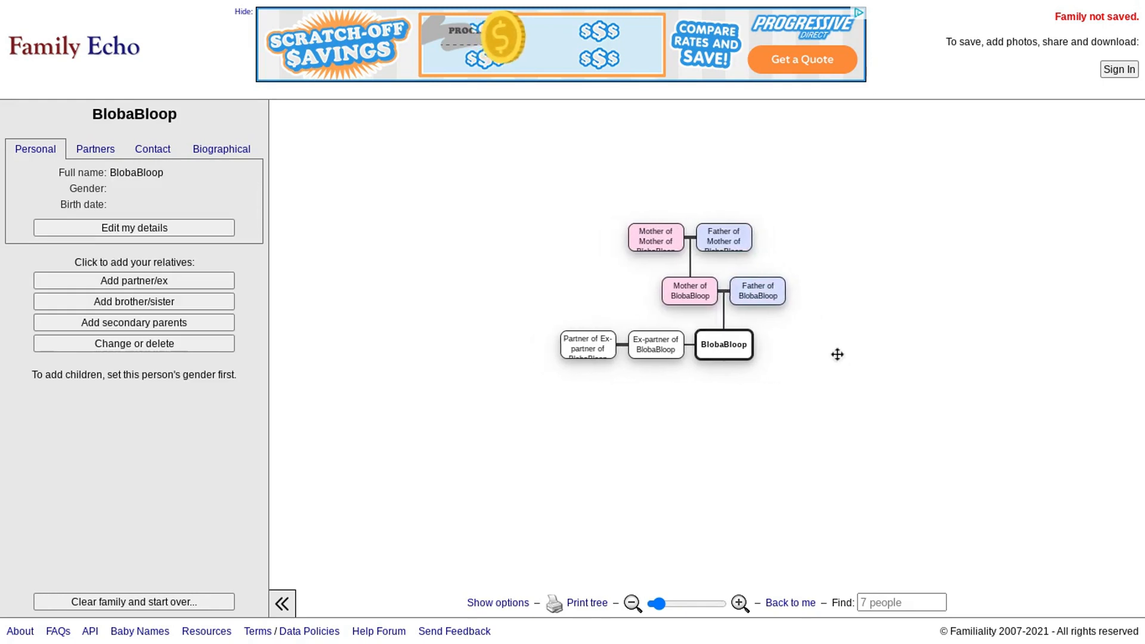
- Add a blank sibling for BlobaBloop, trying adoptive parents but discarding them
click(175, 303)
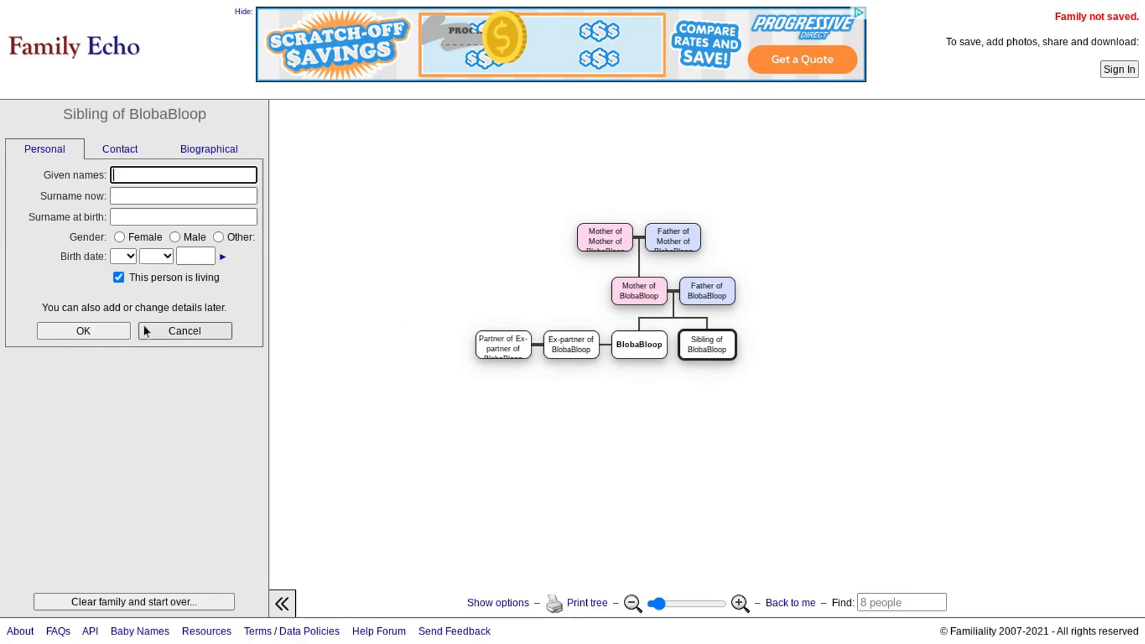
click(103, 331)
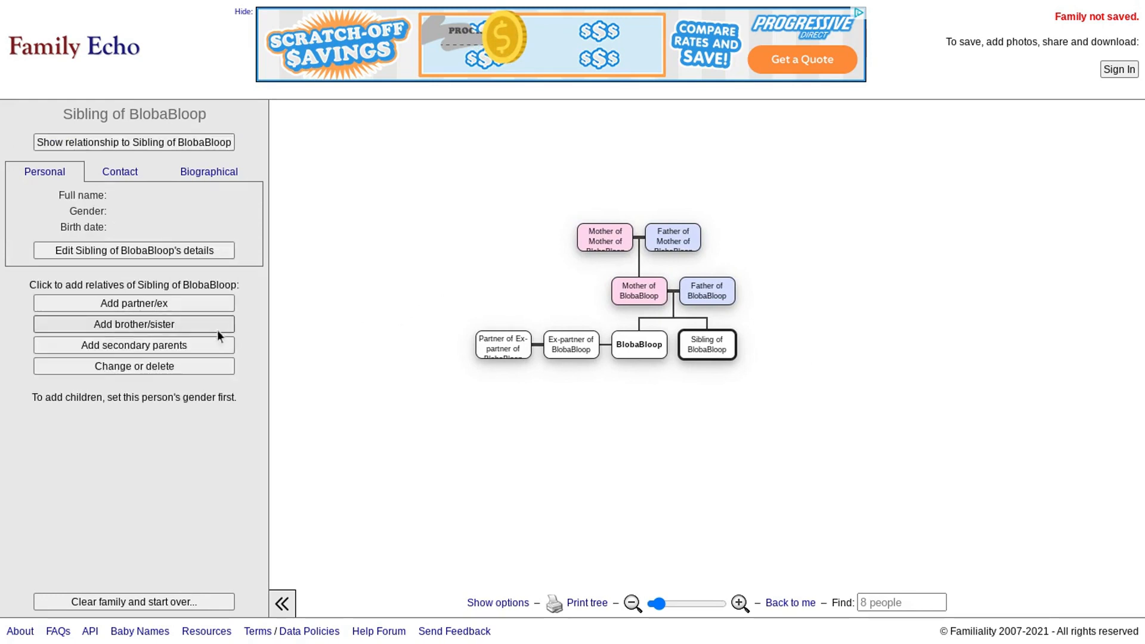
click(164, 349)
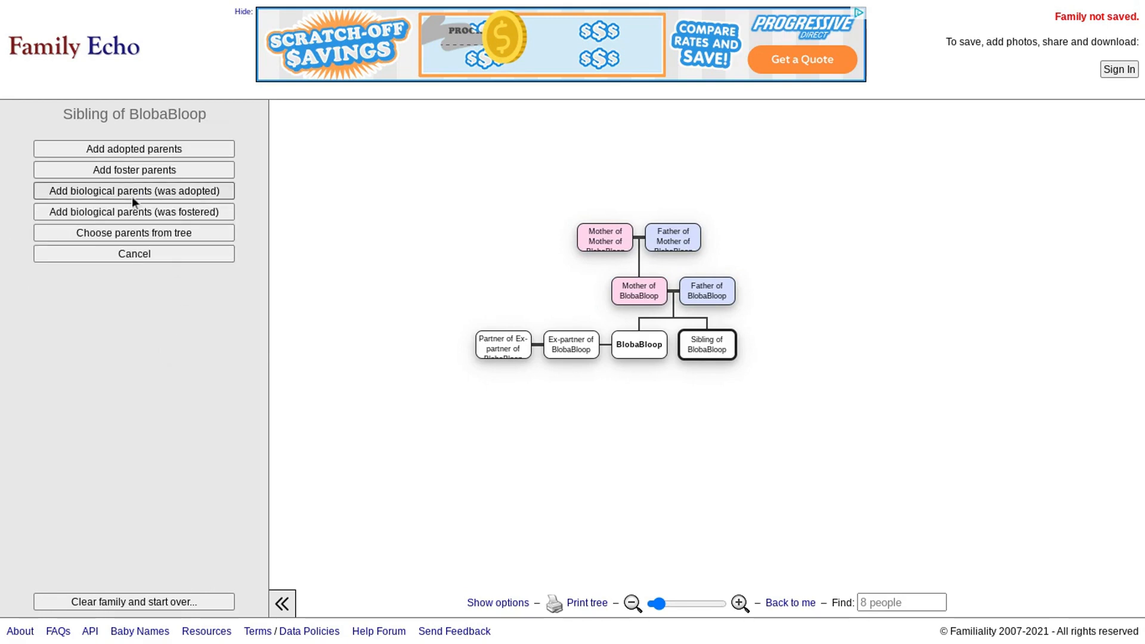
click(167, 154)
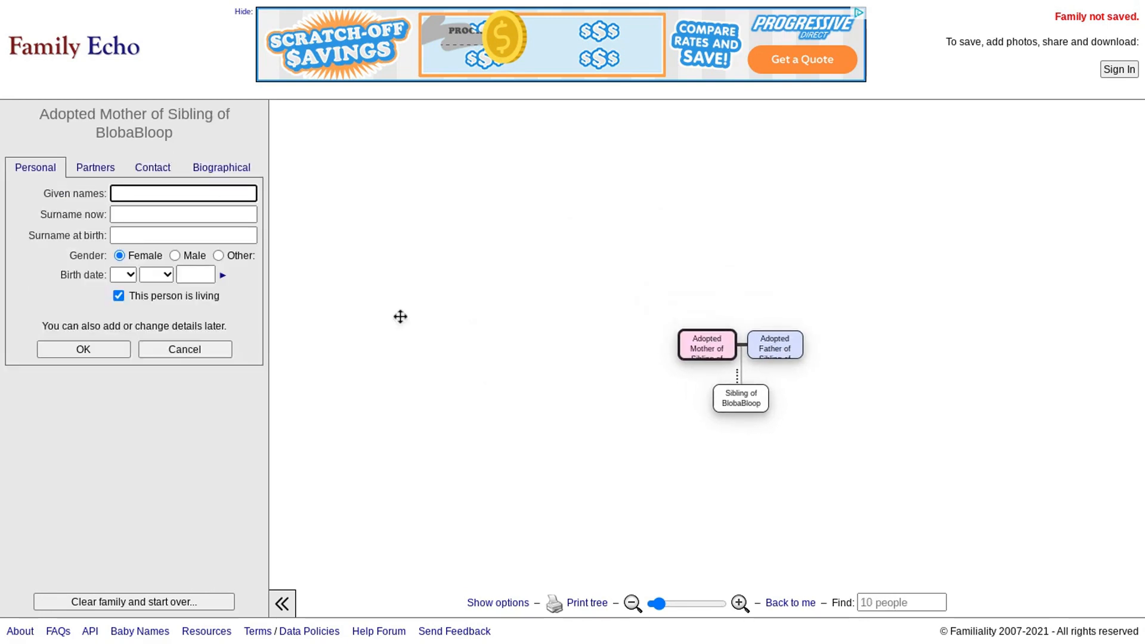
click(202, 347)
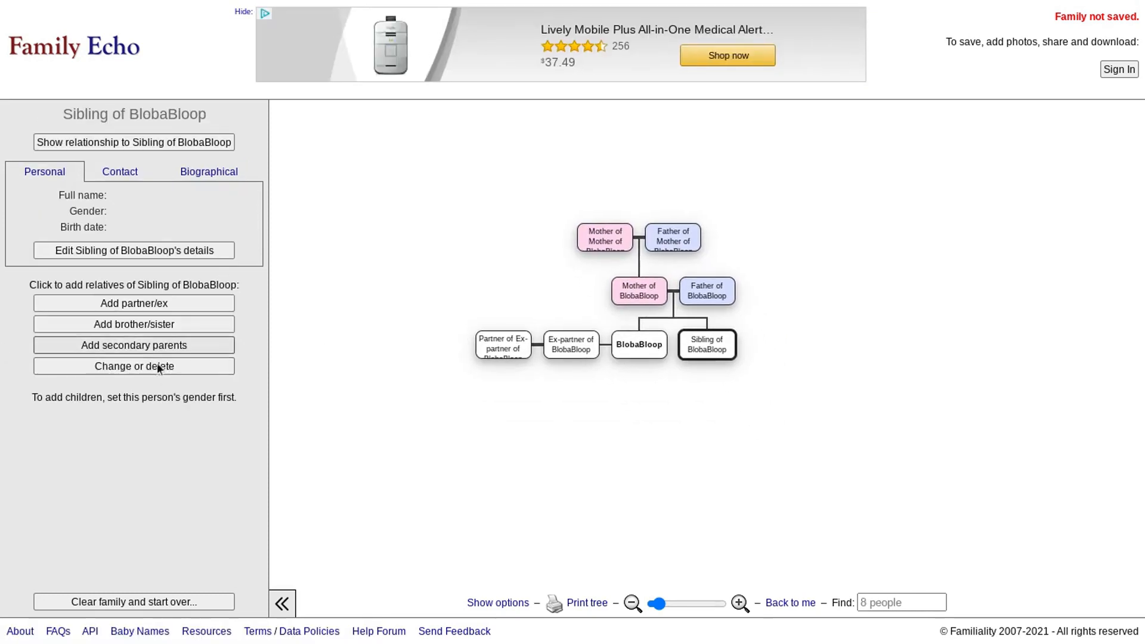
- Look through the sibling's Biographical and Contact tabs, closing the edit form unchanged
click(194, 176)
click(102, 174)
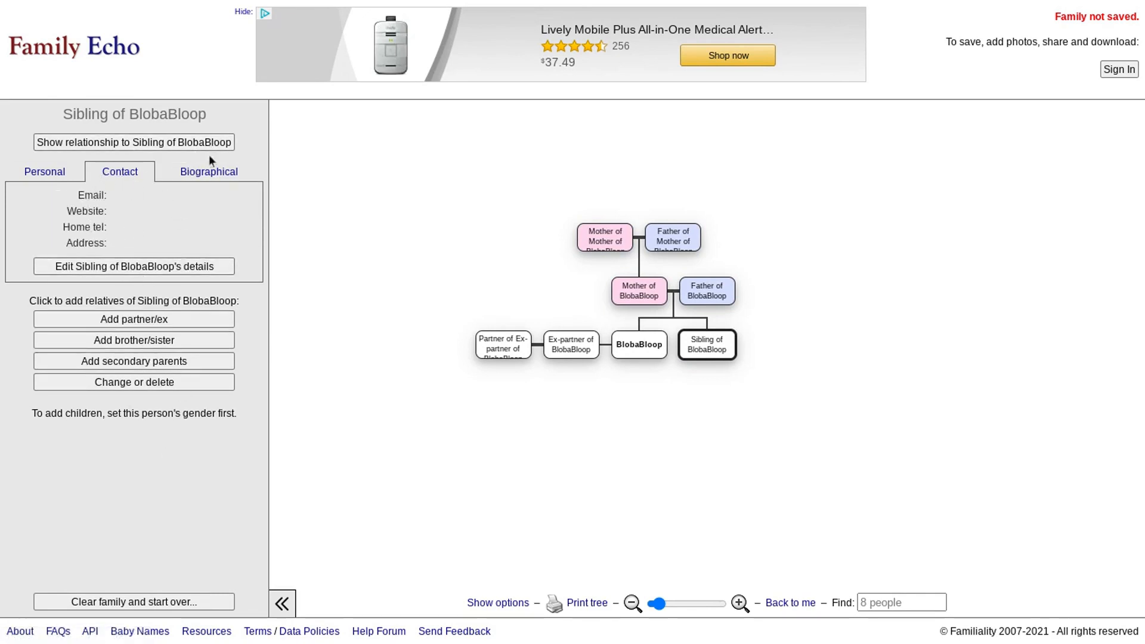
click(217, 175)
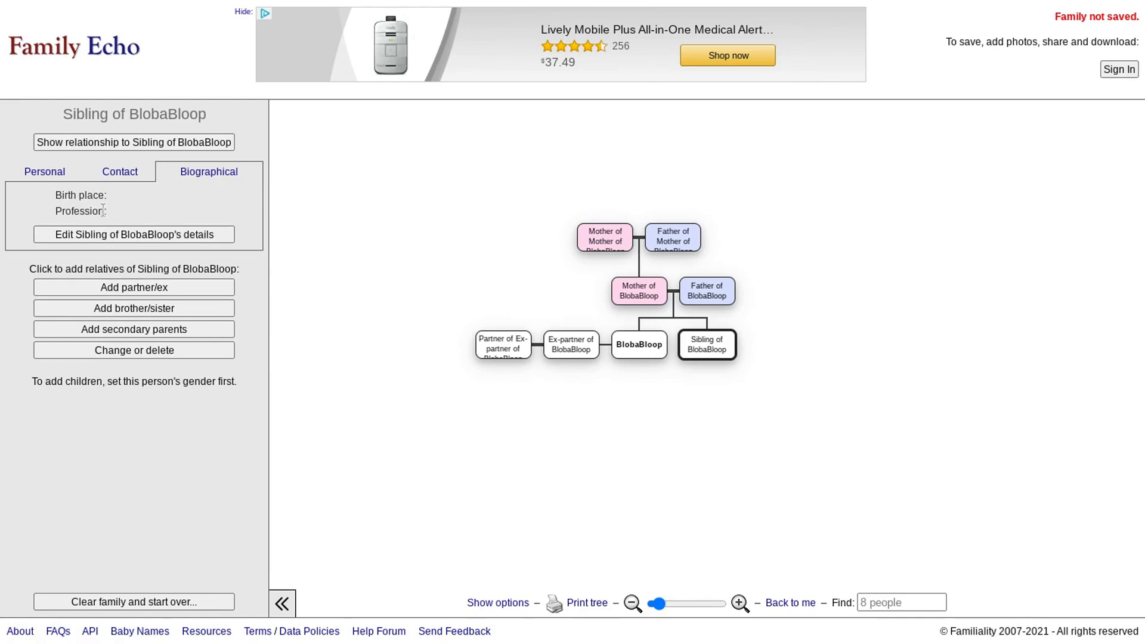
click(181, 238)
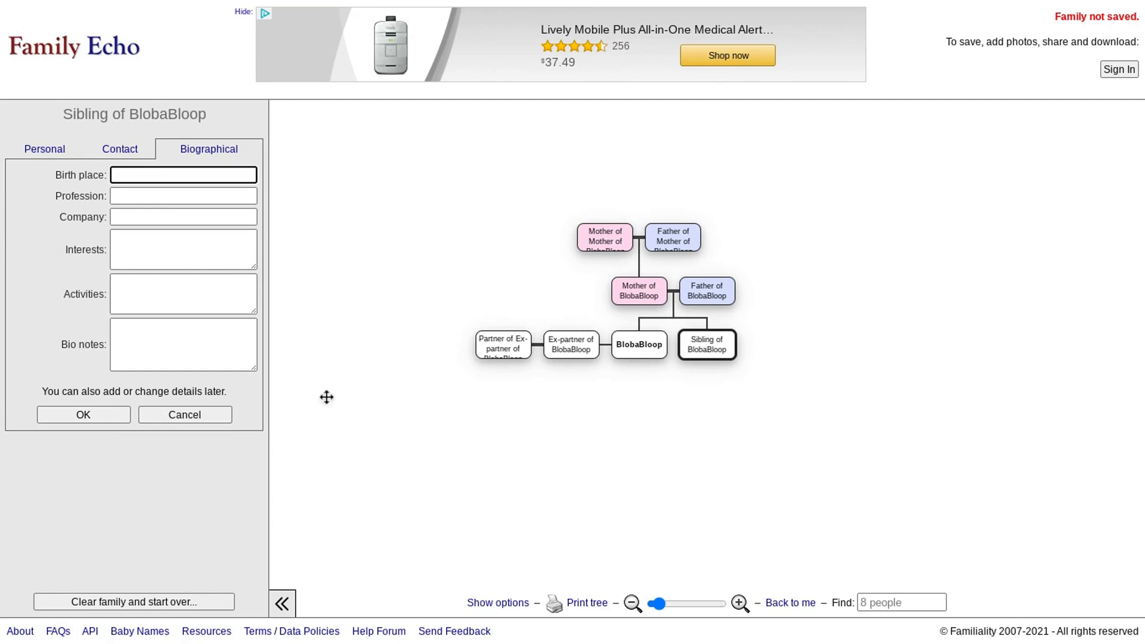
click(182, 415)
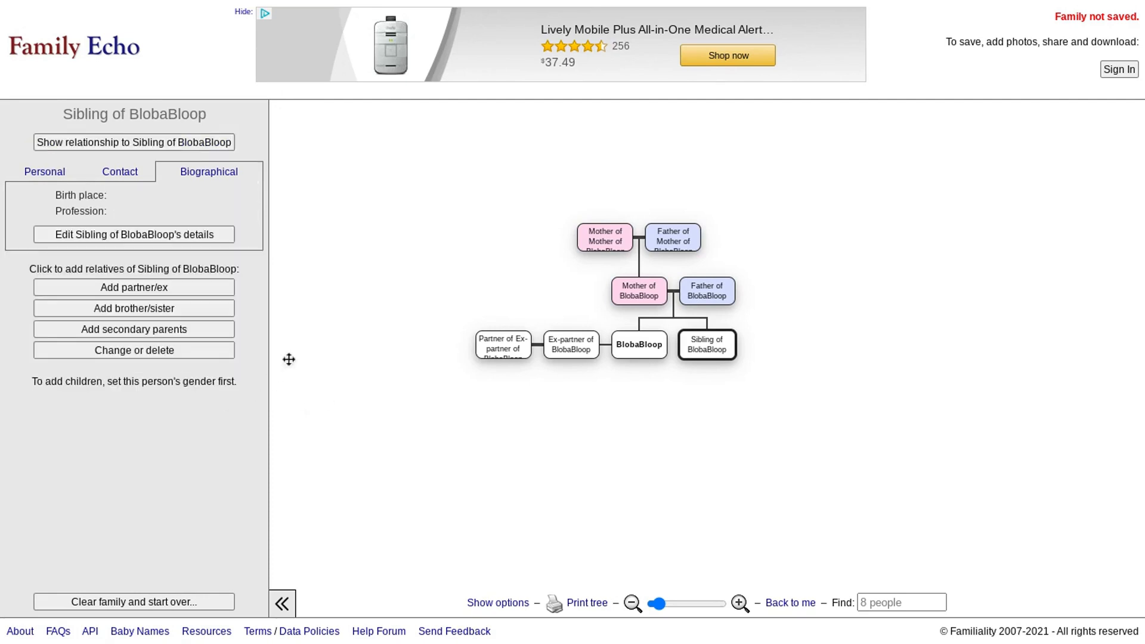
click(50, 177)
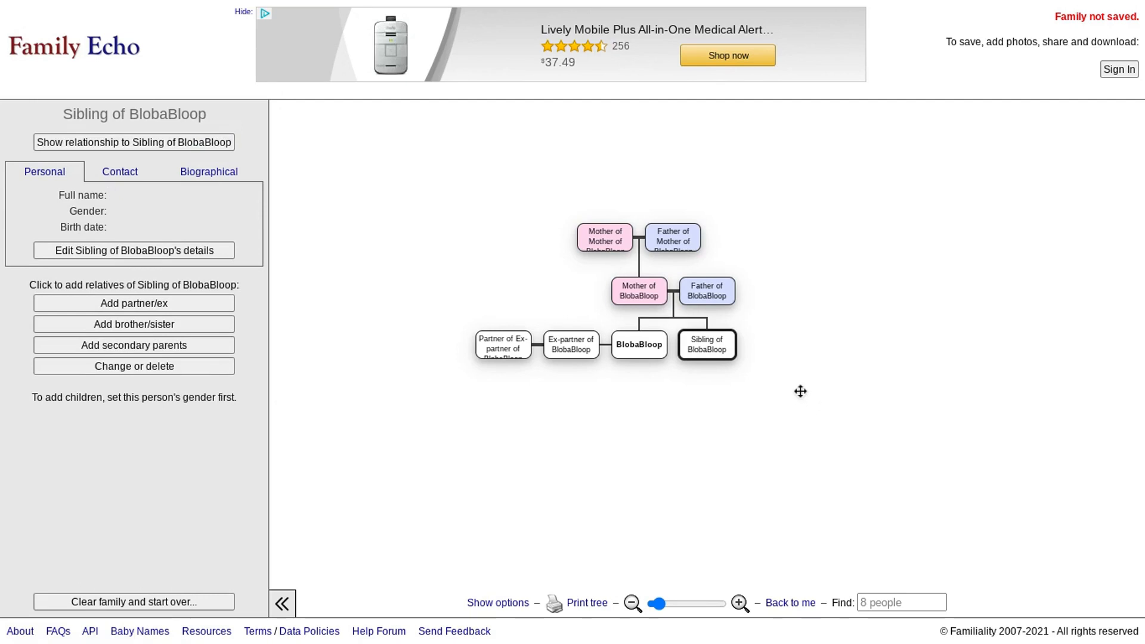
- Select the ex-partner and her partner in turn, then refocus the tree on BlobaBloop
click(660, 353)
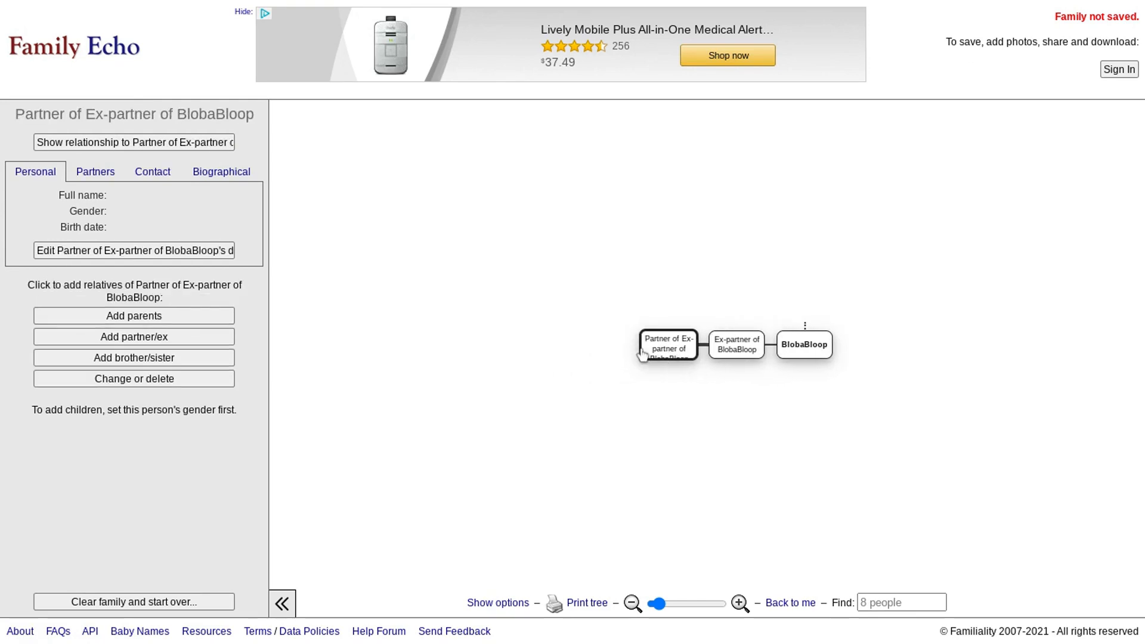
click(798, 352)
click(828, 351)
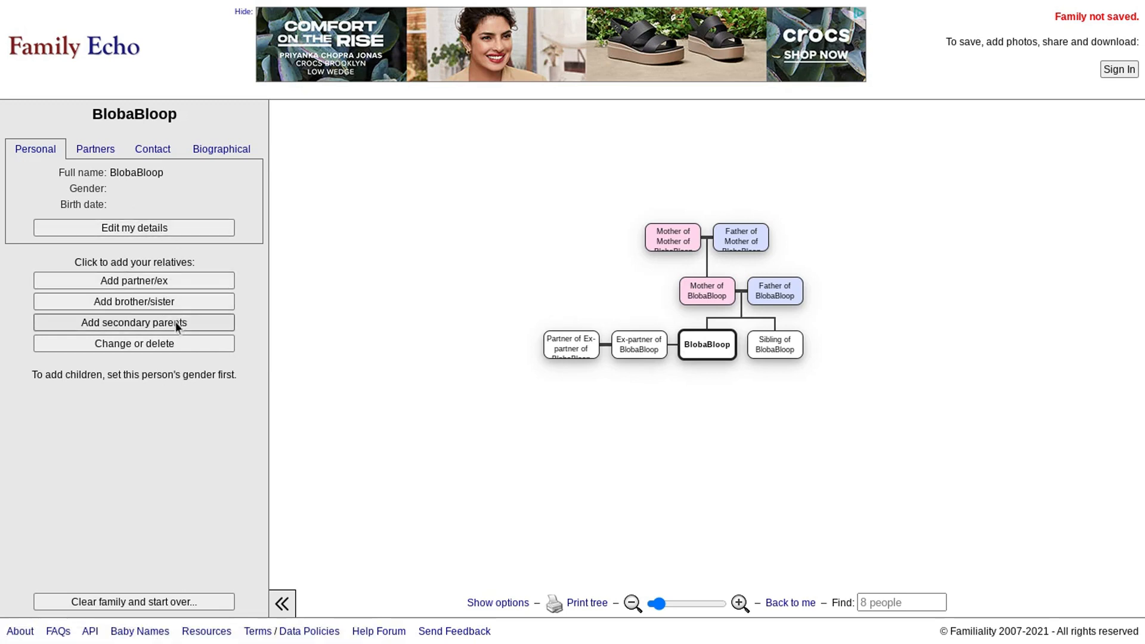
click(656, 354)
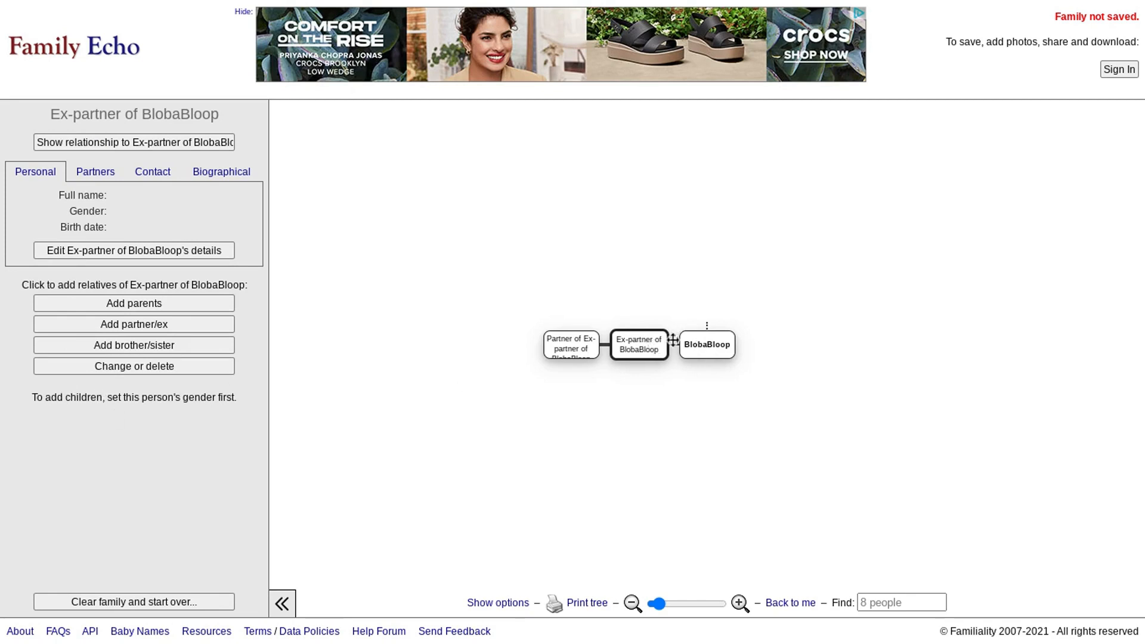
click(712, 347)
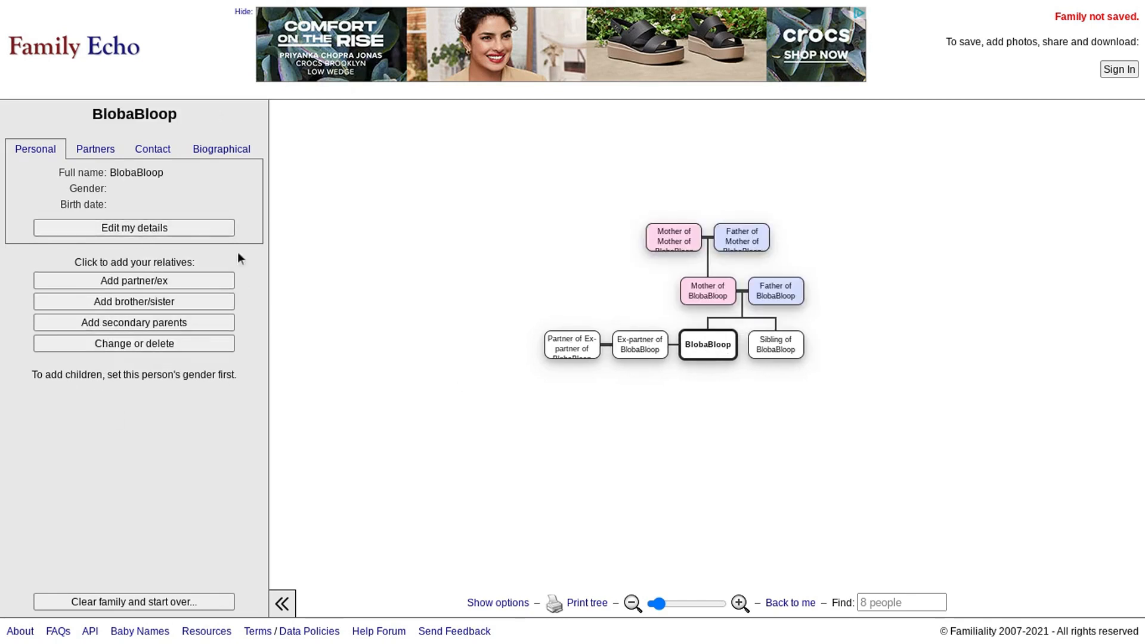
- Change BlobaBloop's gender to Male and save his details
click(159, 230)
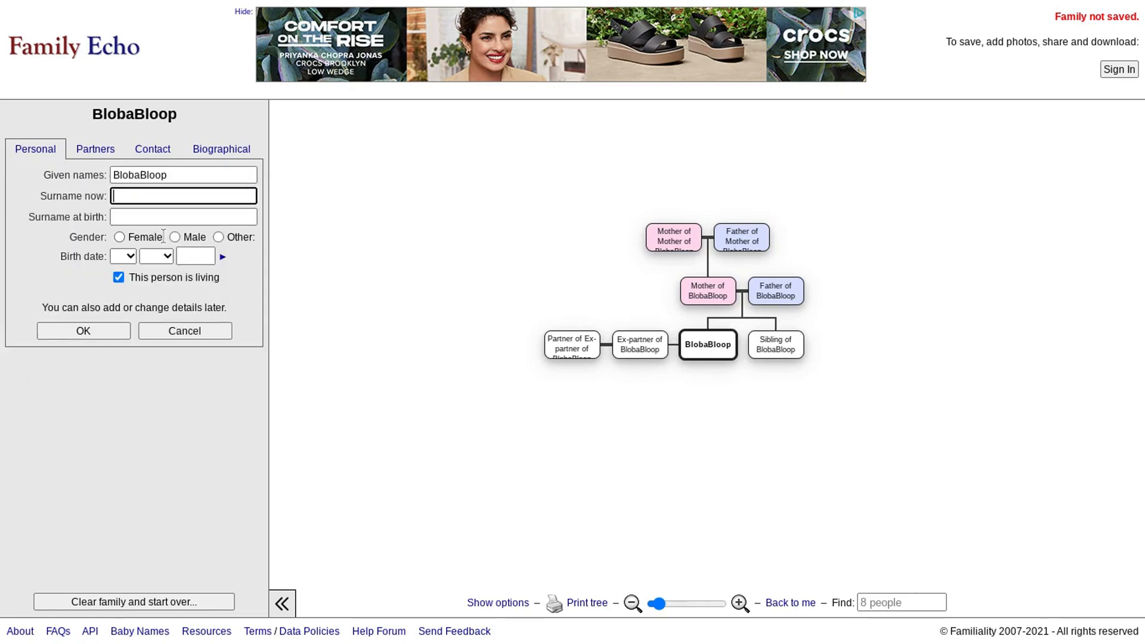
click(218, 237)
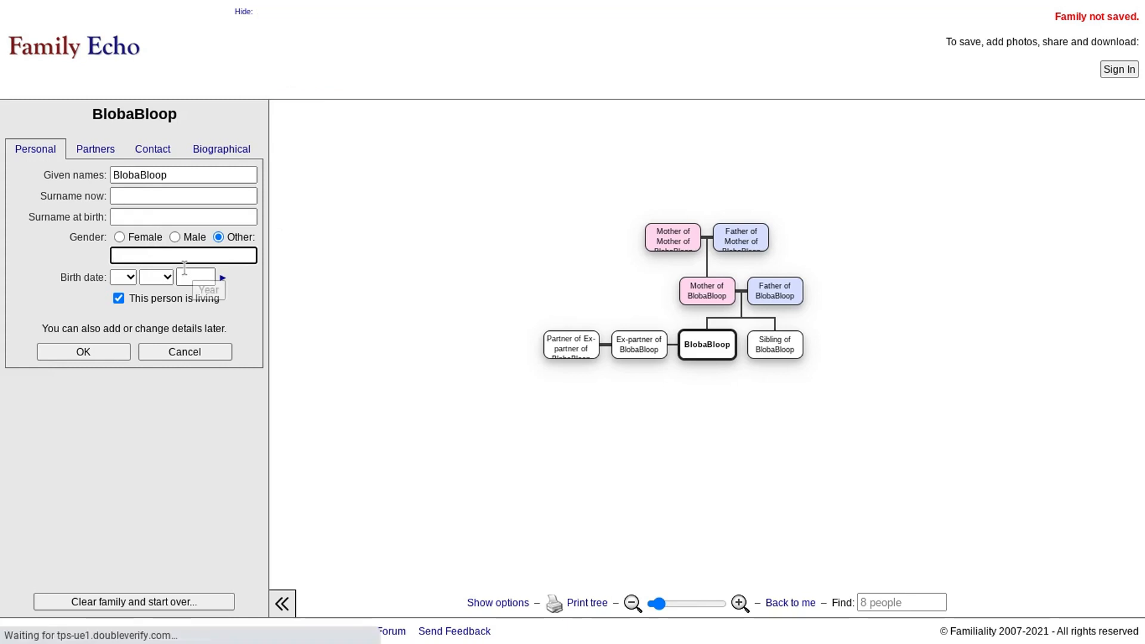
click(166, 238)
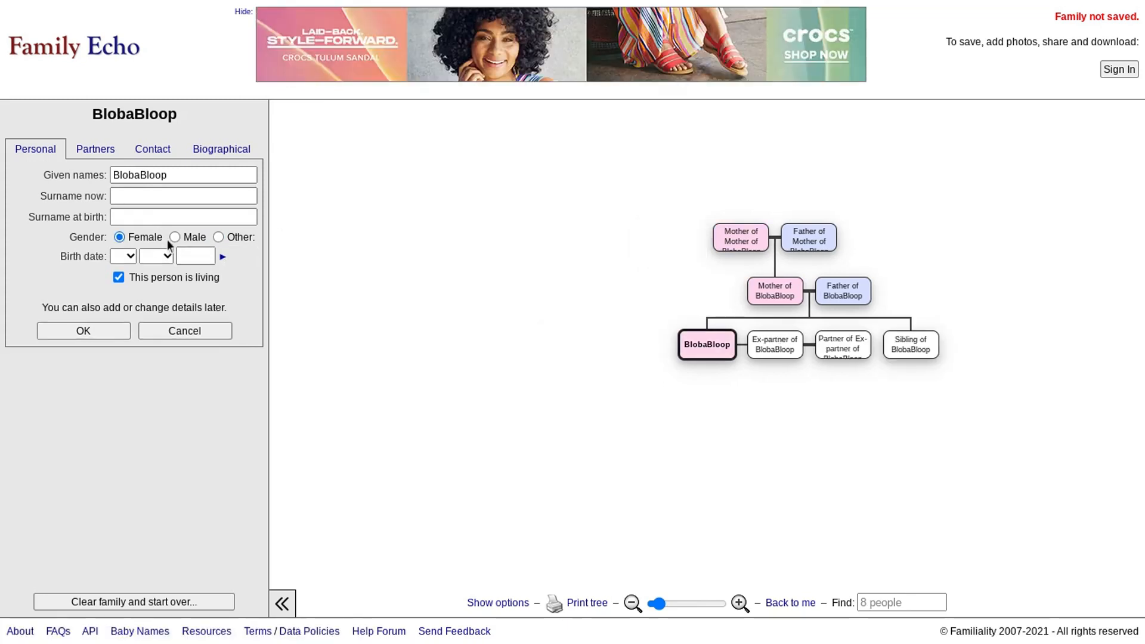
click(181, 237)
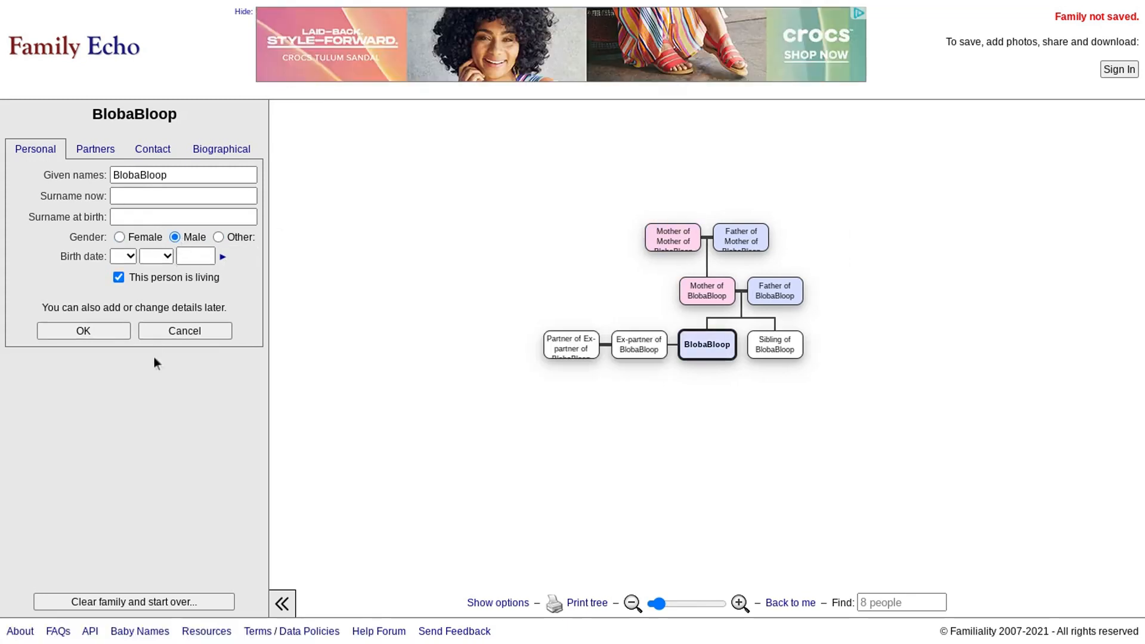
click(87, 332)
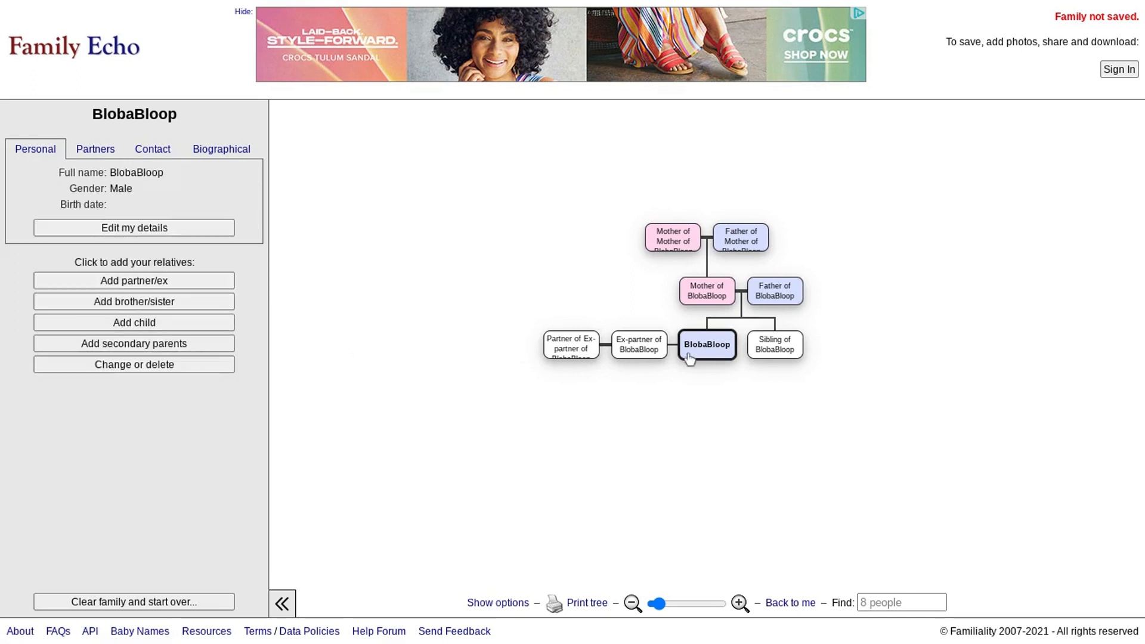
click(163, 321)
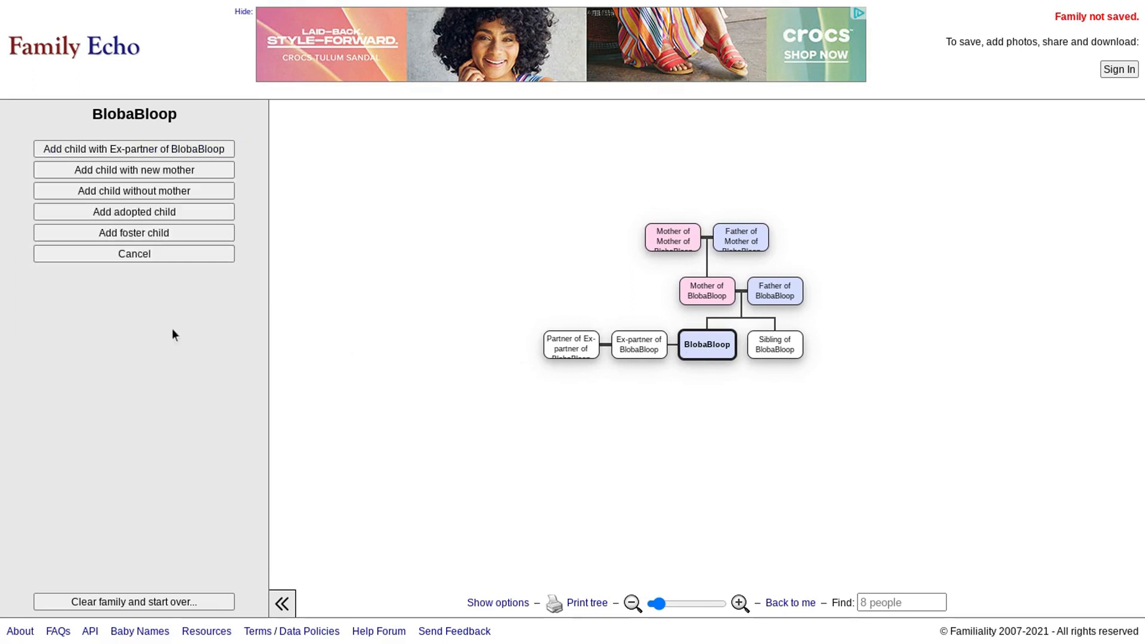
- Add a blank child for BlobaBloop together with a new mother
click(177, 171)
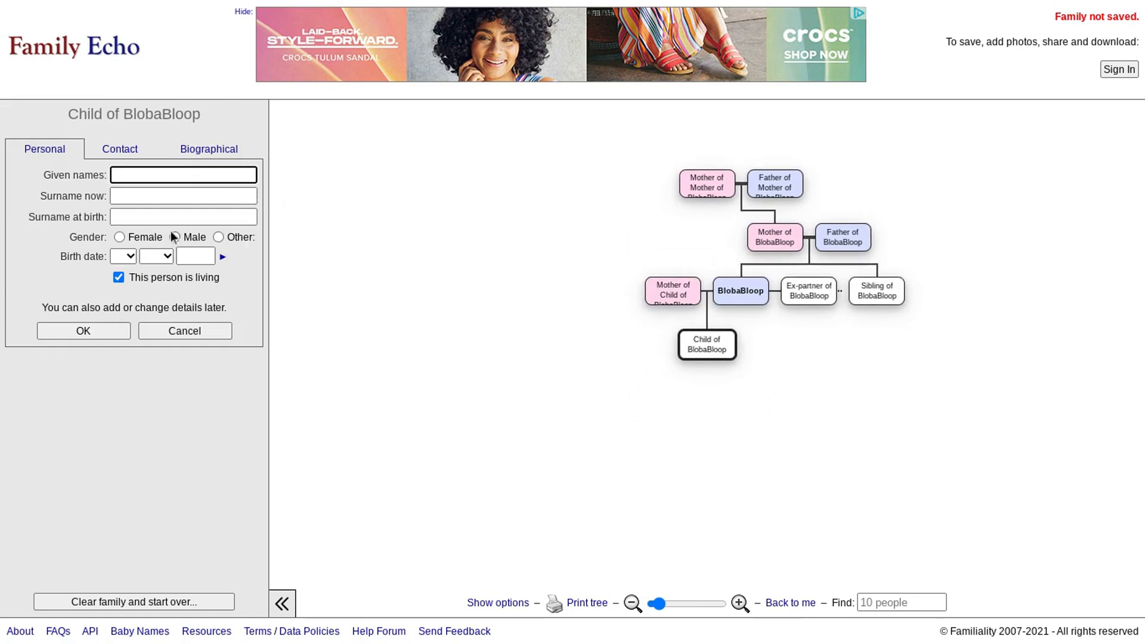
click(82, 328)
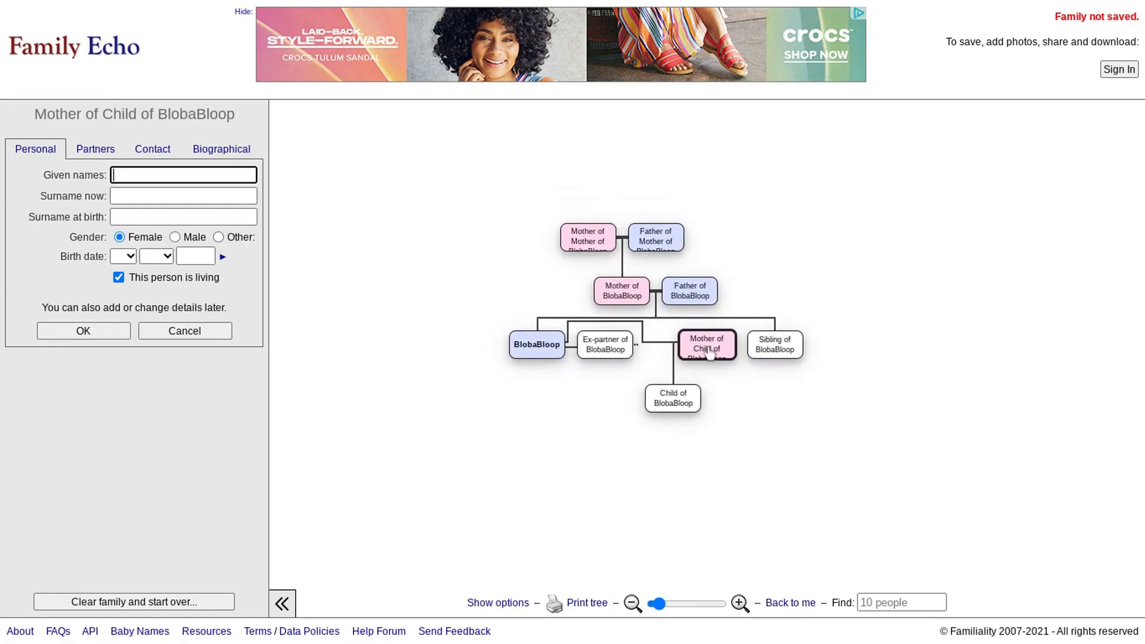
click(542, 352)
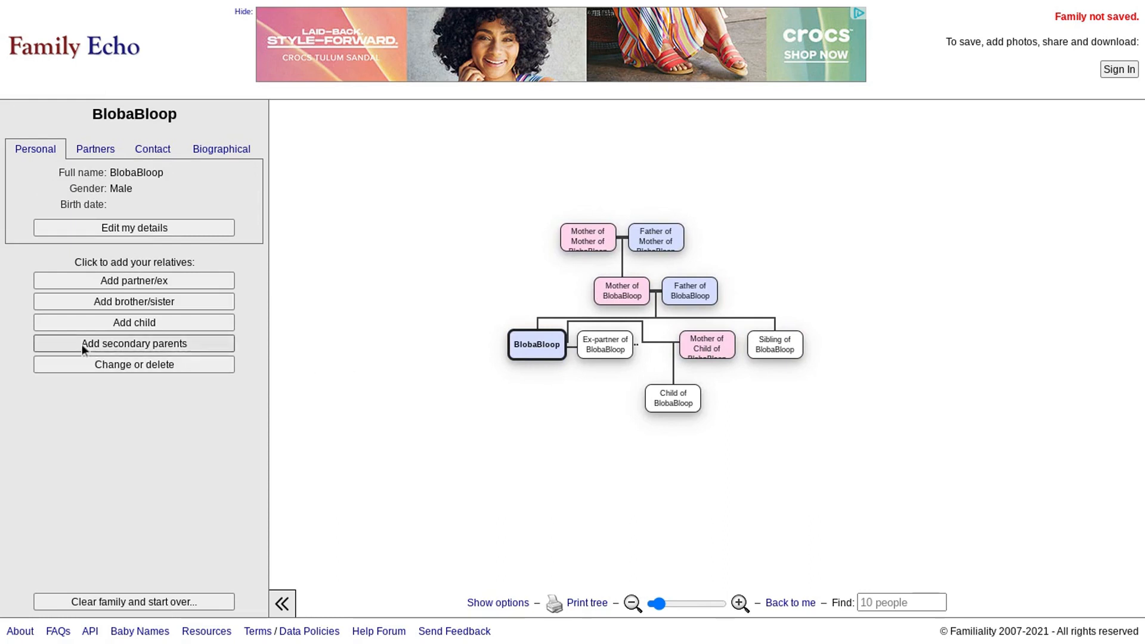
- Add a second child with no other parent, then inspect the mother, sibling and father
click(179, 326)
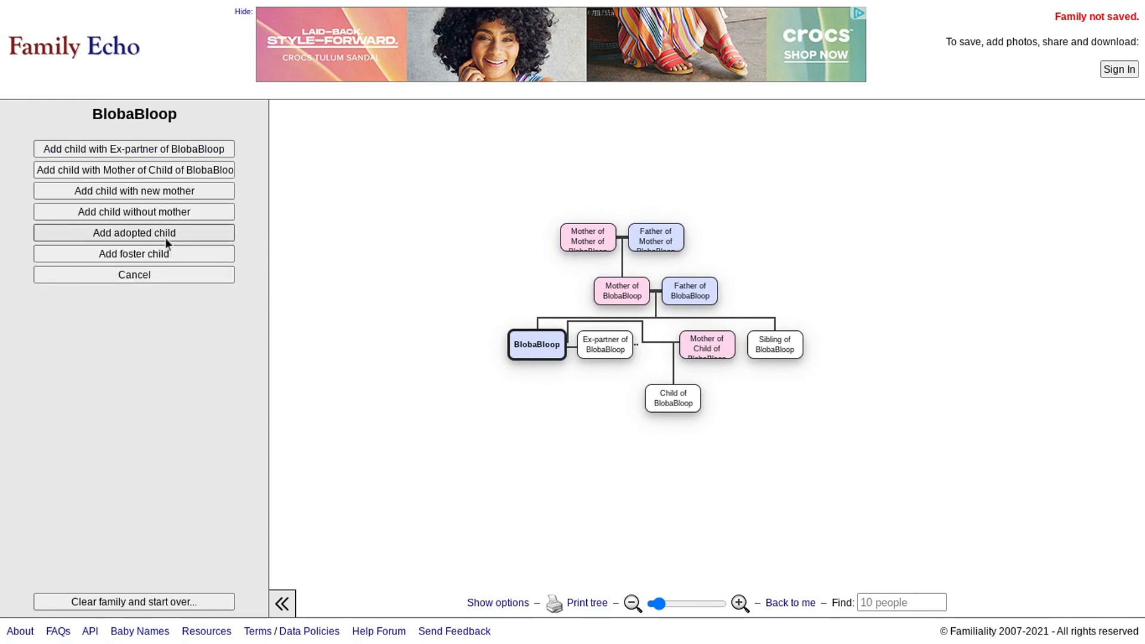
click(202, 213)
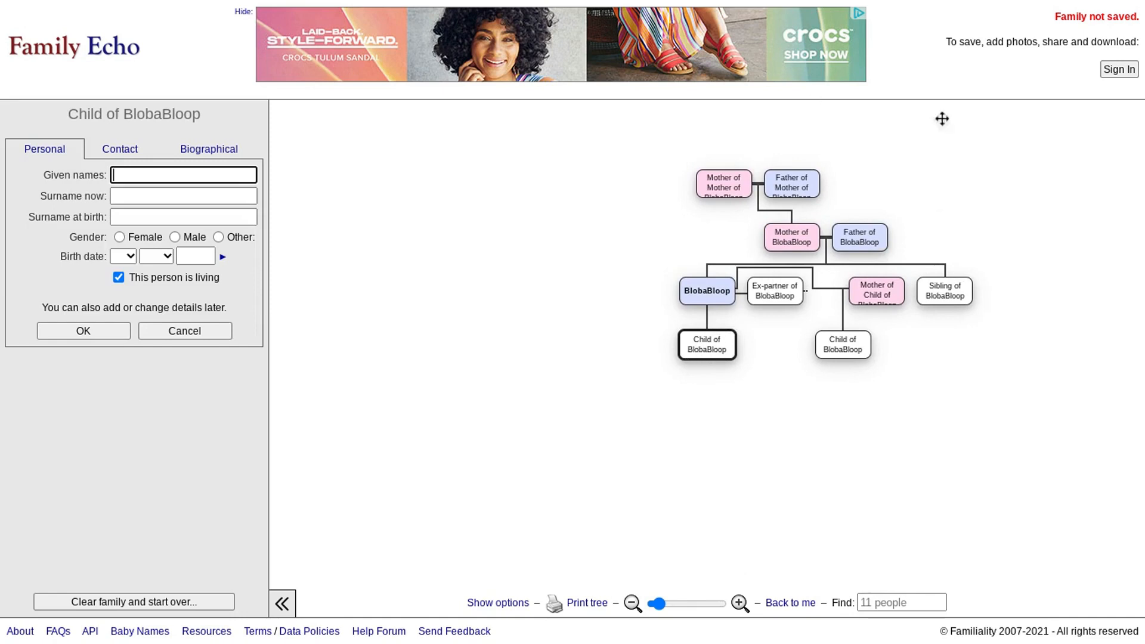
click(844, 353)
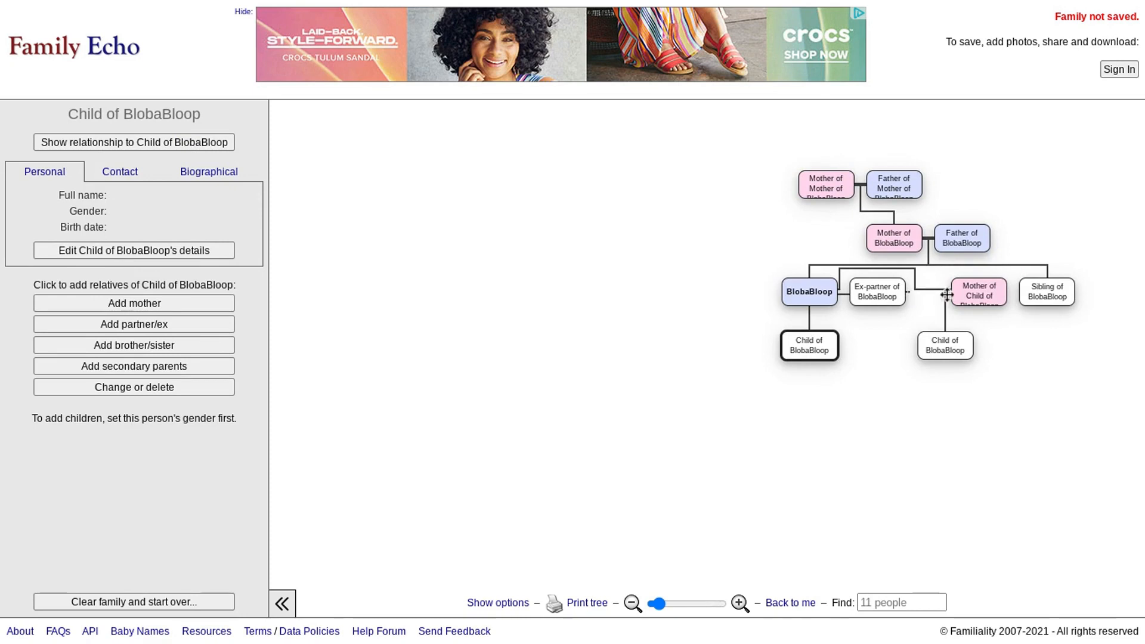
click(987, 294)
click(789, 352)
click(615, 297)
- Browse the relatives in the tree and select the maternal grandmother
click(528, 243)
click(587, 238)
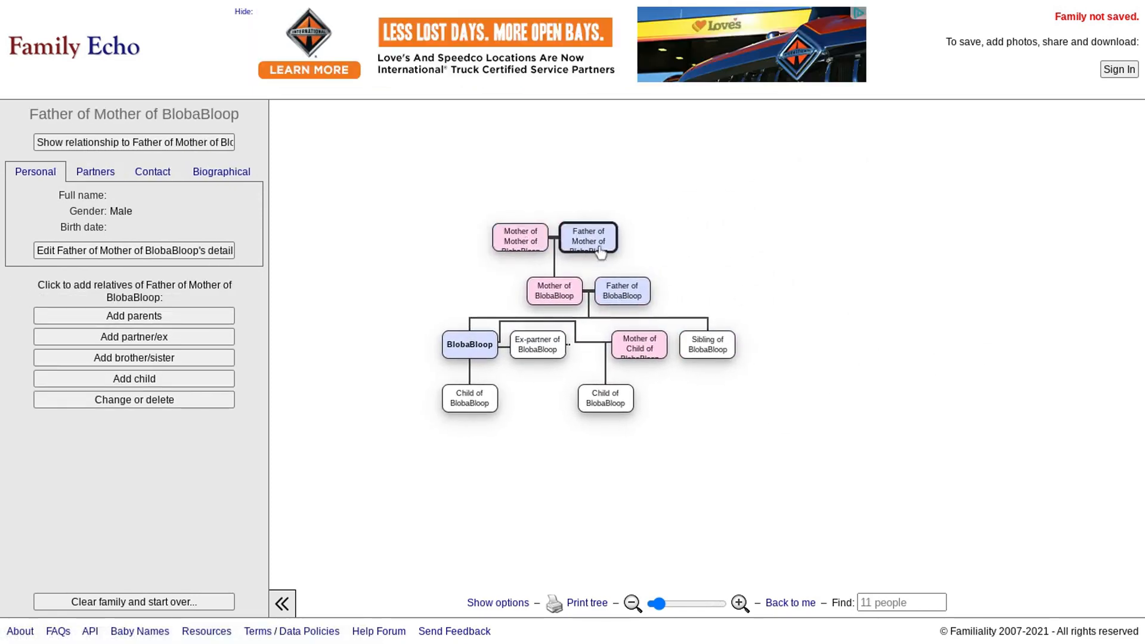
click(673, 399)
click(639, 407)
click(766, 346)
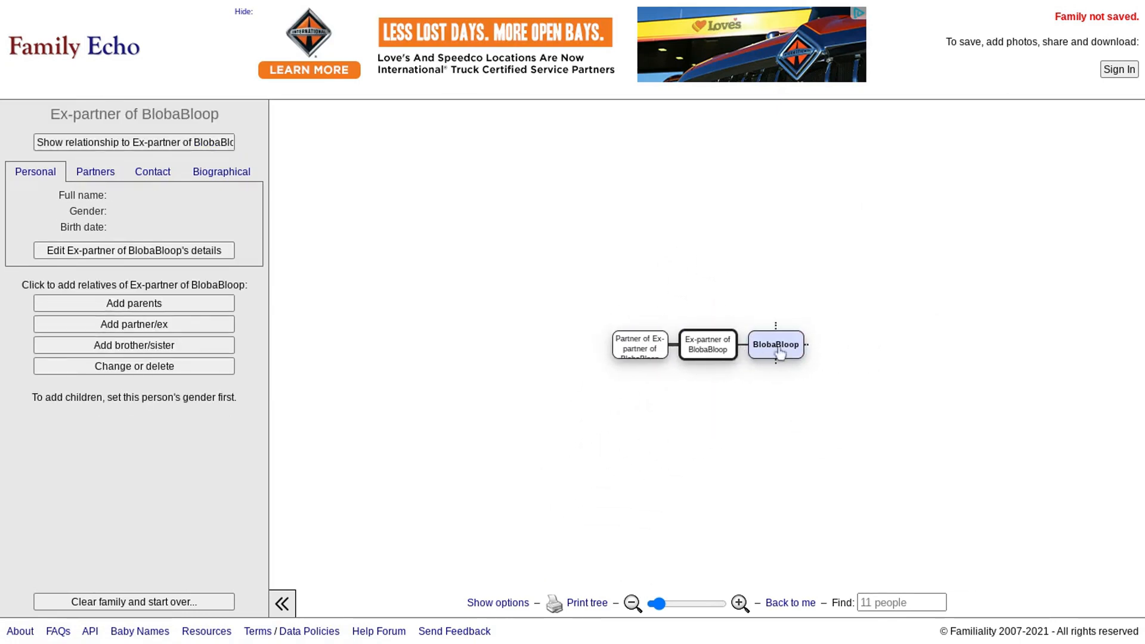
click(779, 351)
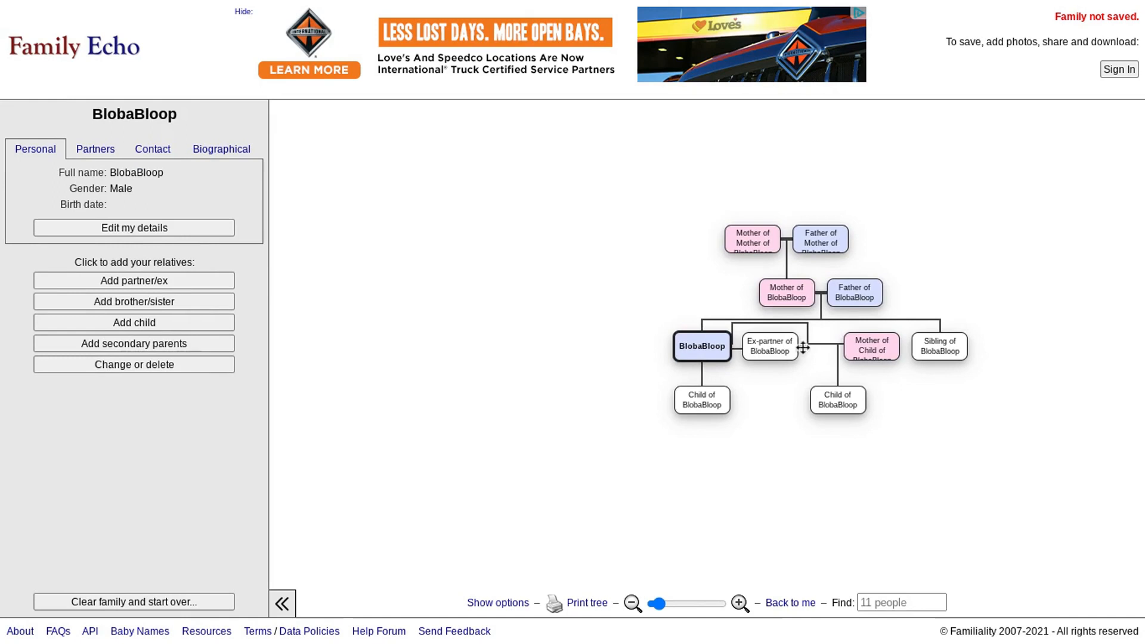
click(875, 356)
click(833, 400)
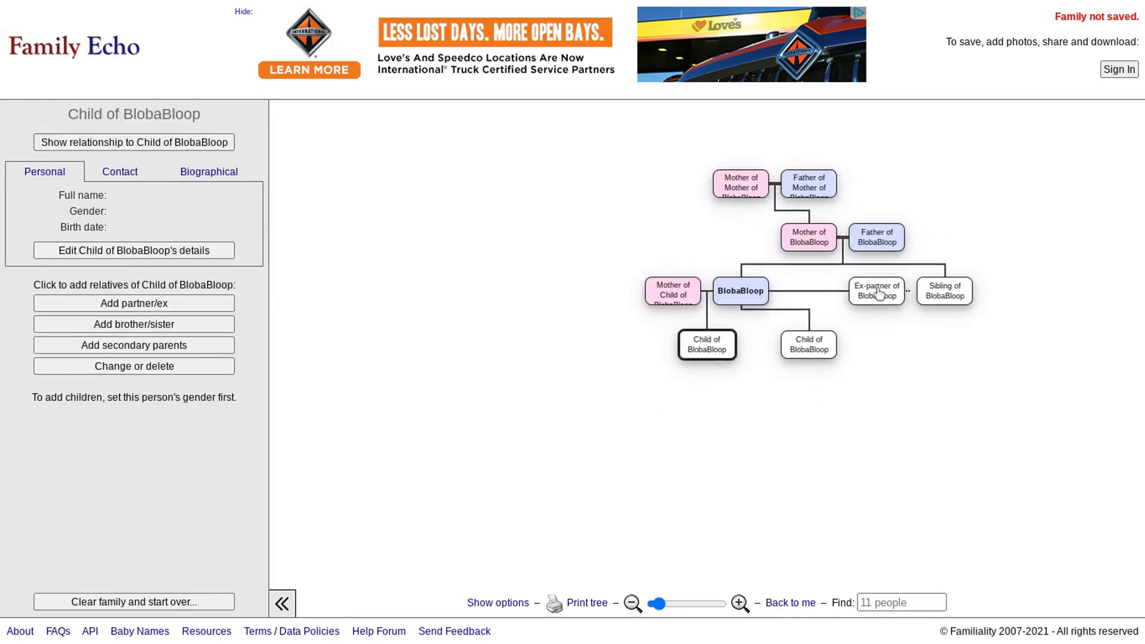
click(938, 295)
click(855, 200)
click(784, 192)
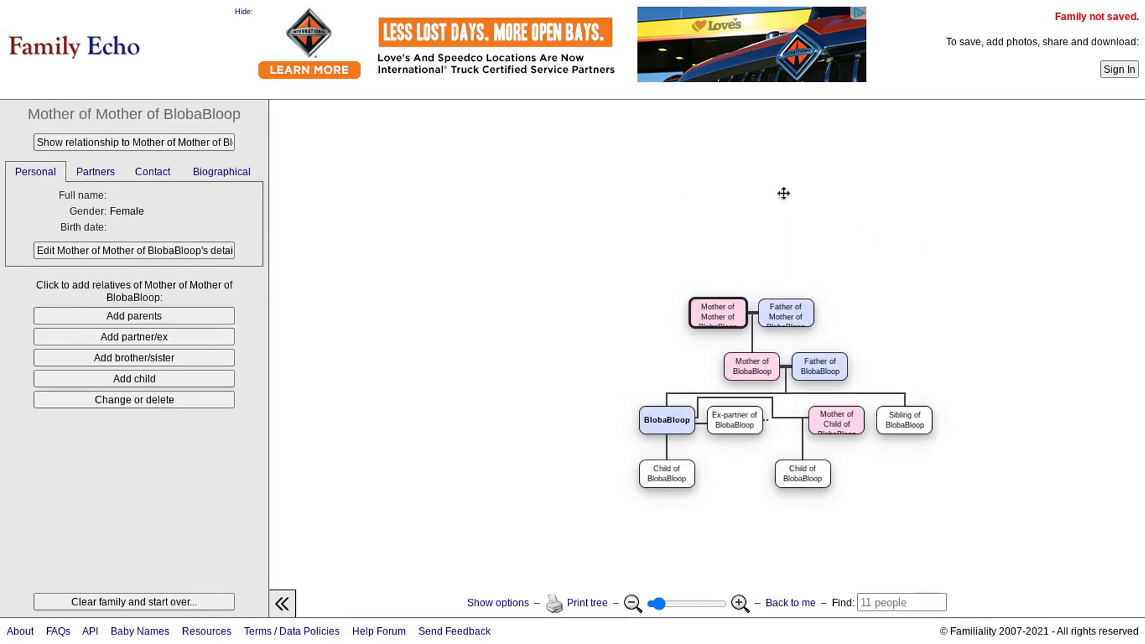
- Add a male brother for the maternal grandmother
click(169, 362)
click(181, 253)
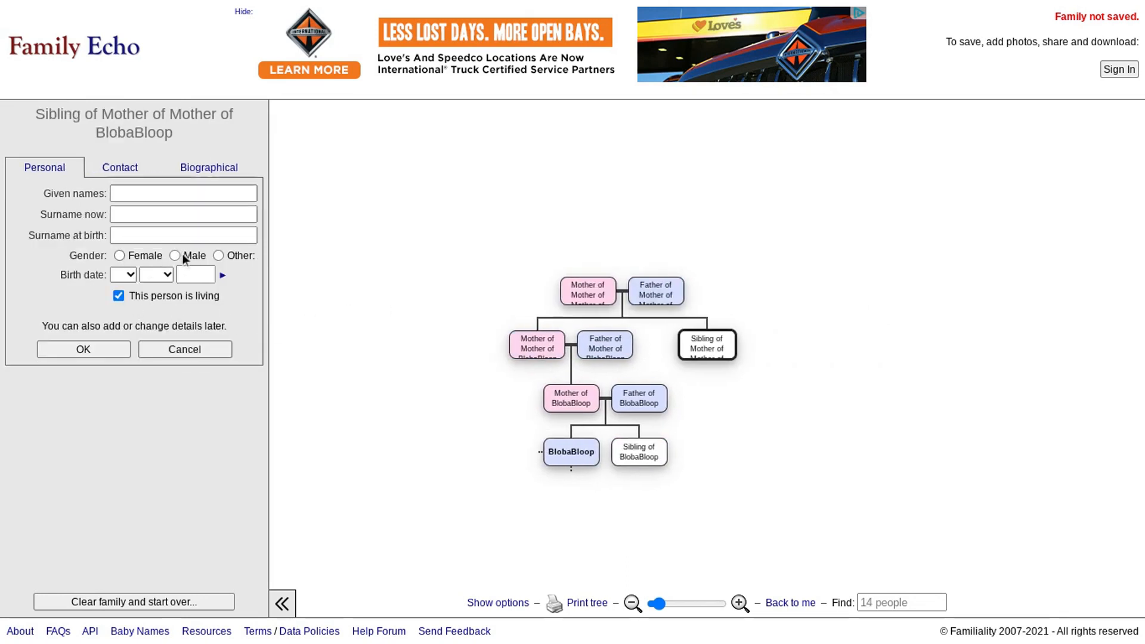
click(83, 350)
- Review the new great-grandparents and other relatives, ending back on BlobaBloop
click(725, 301)
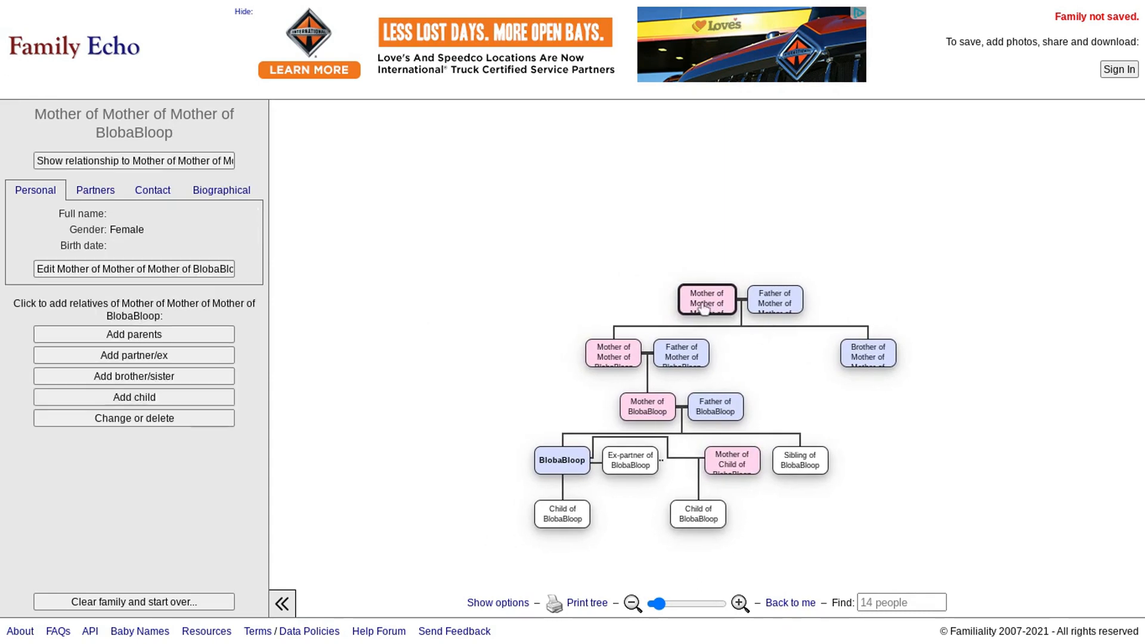
click(772, 299)
click(622, 353)
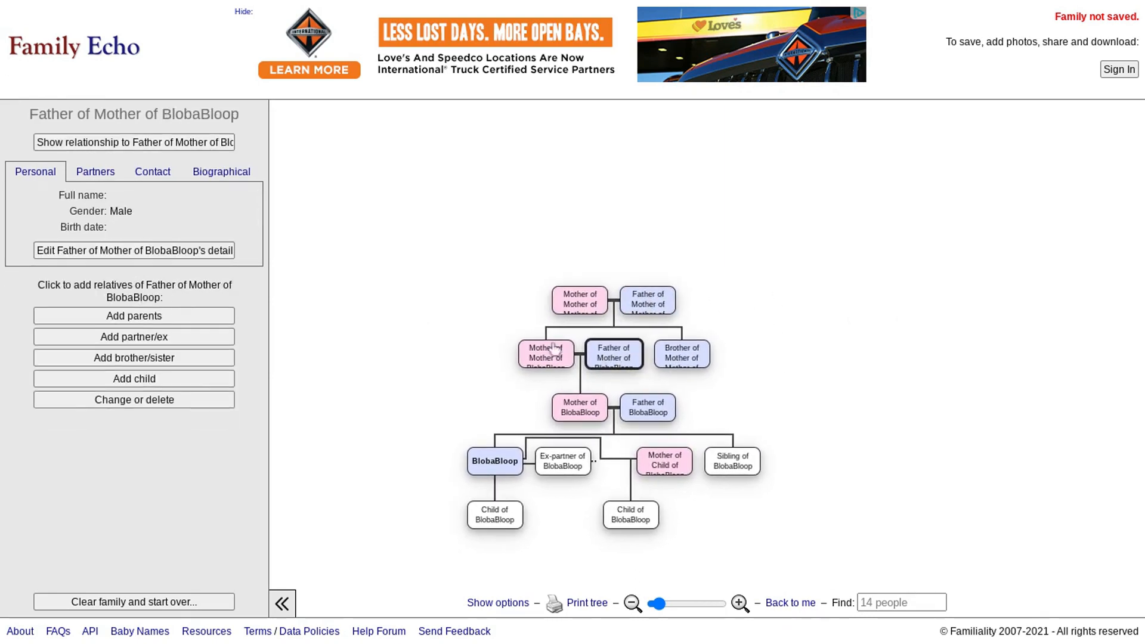
click(554, 351)
click(733, 401)
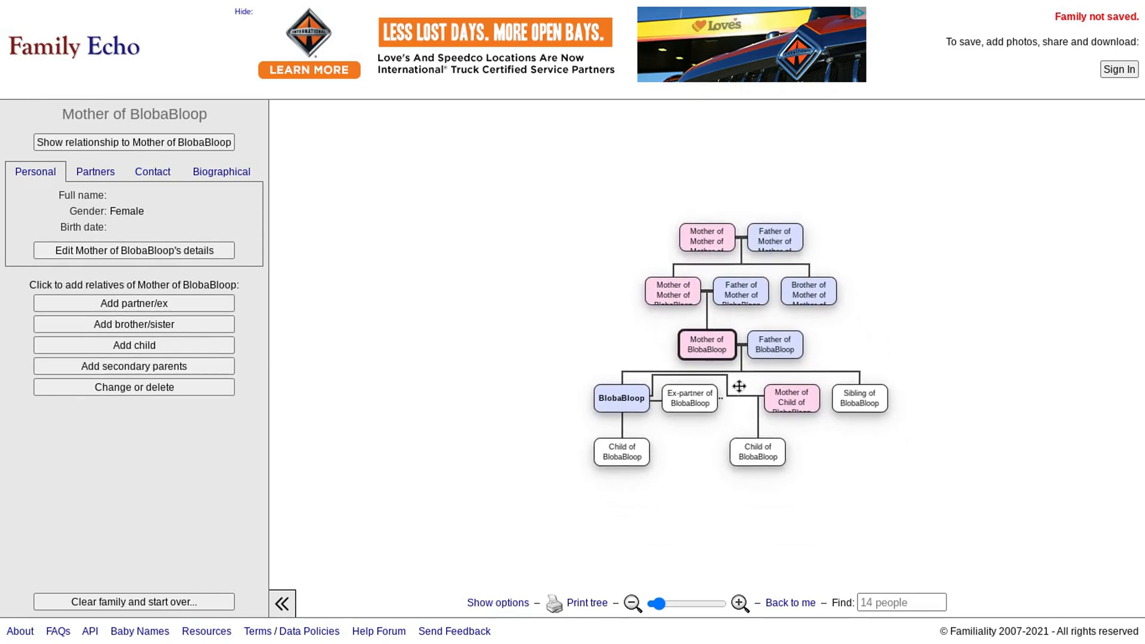
click(772, 345)
click(736, 404)
click(779, 353)
click(697, 400)
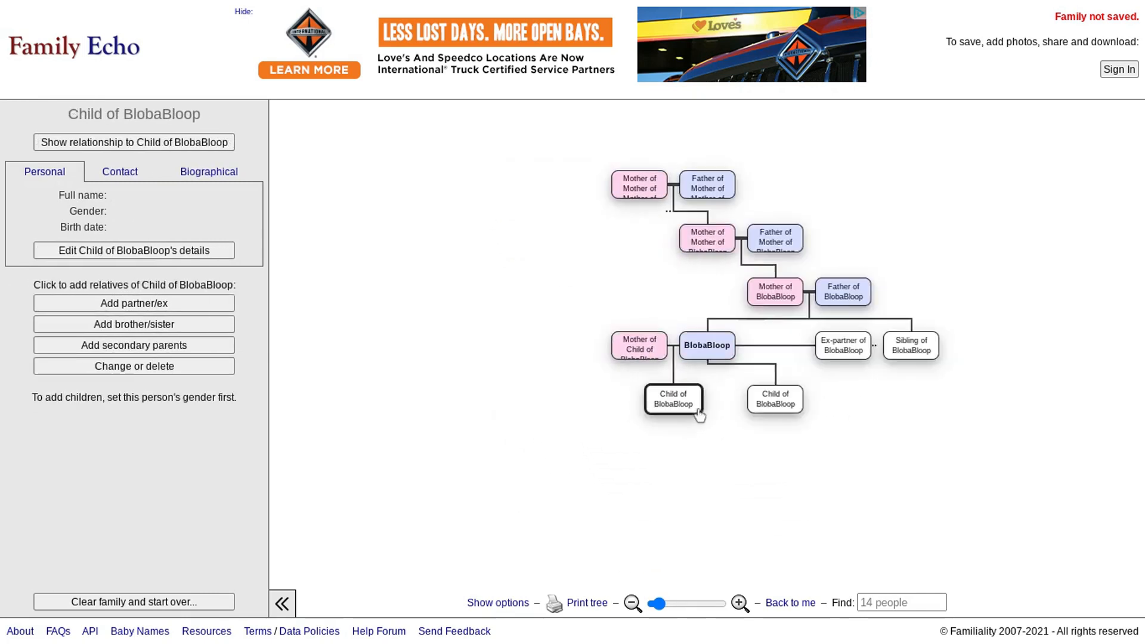
click(694, 350)
click(711, 422)
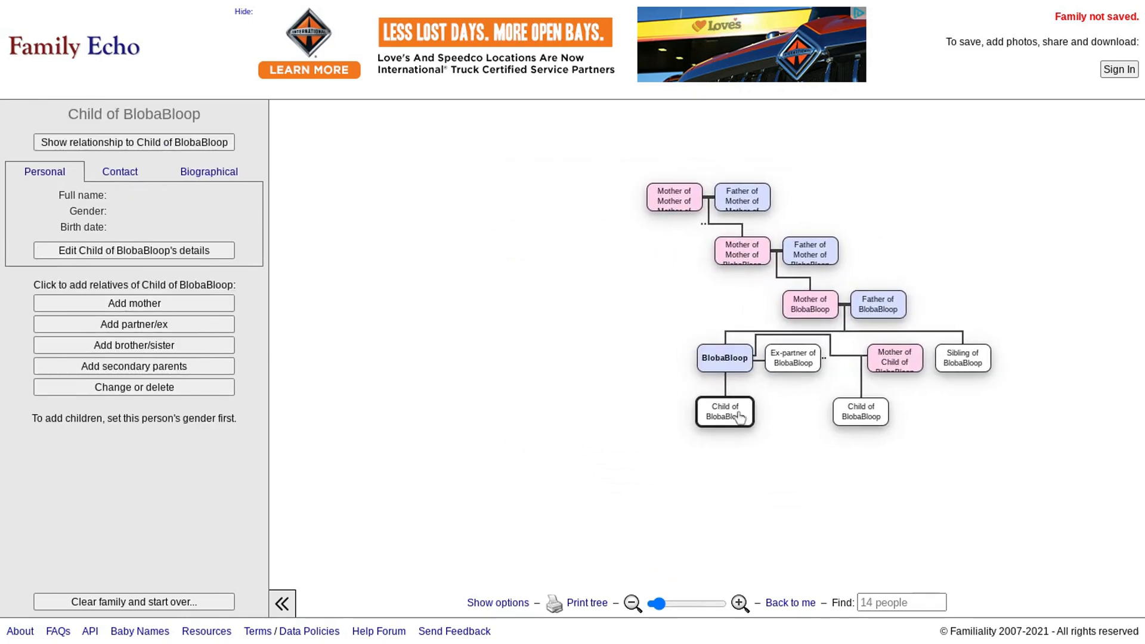
click(789, 367)
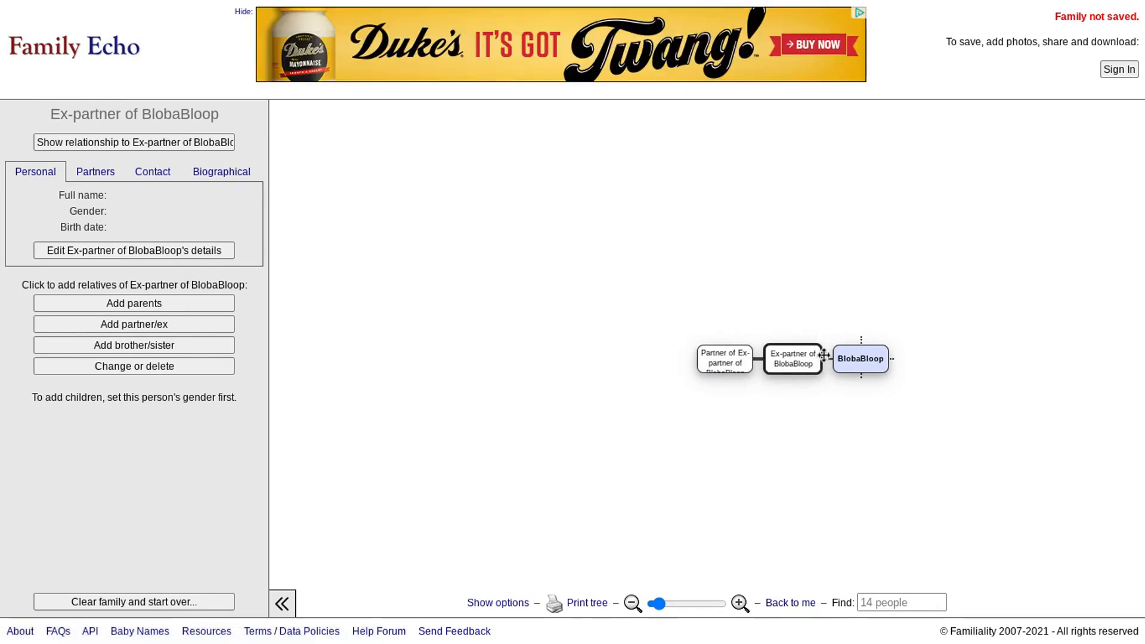
click(858, 369)
- View the great-grandfather's details in the tree
click(917, 206)
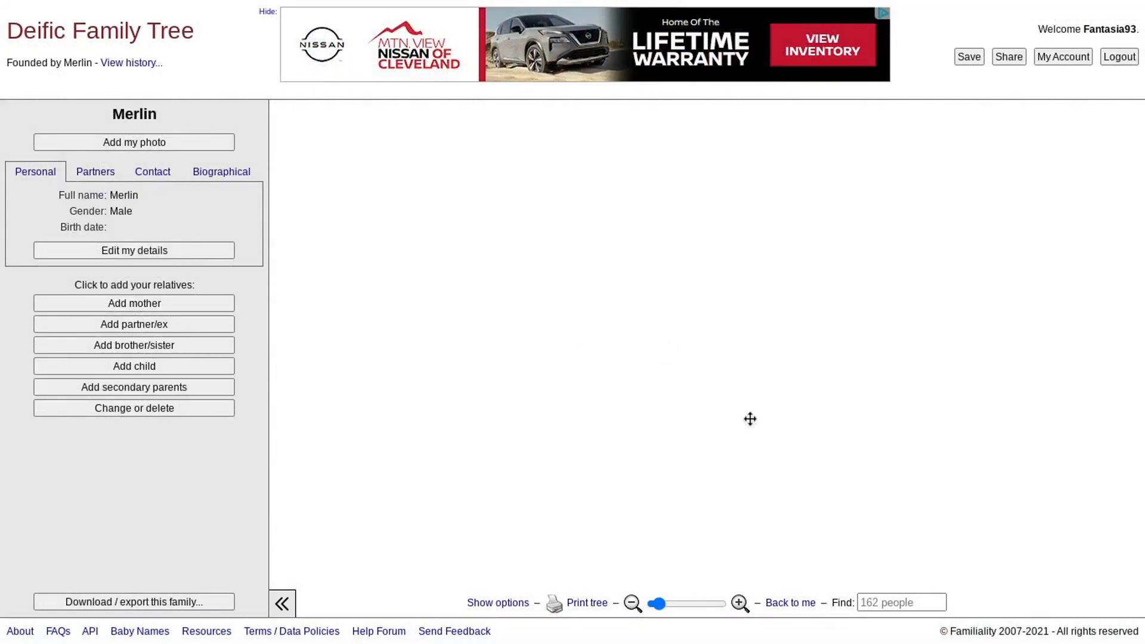
- Check the everyone list, close it, and pan the chart to show Supreme Creator and Merlin
click(866, 601)
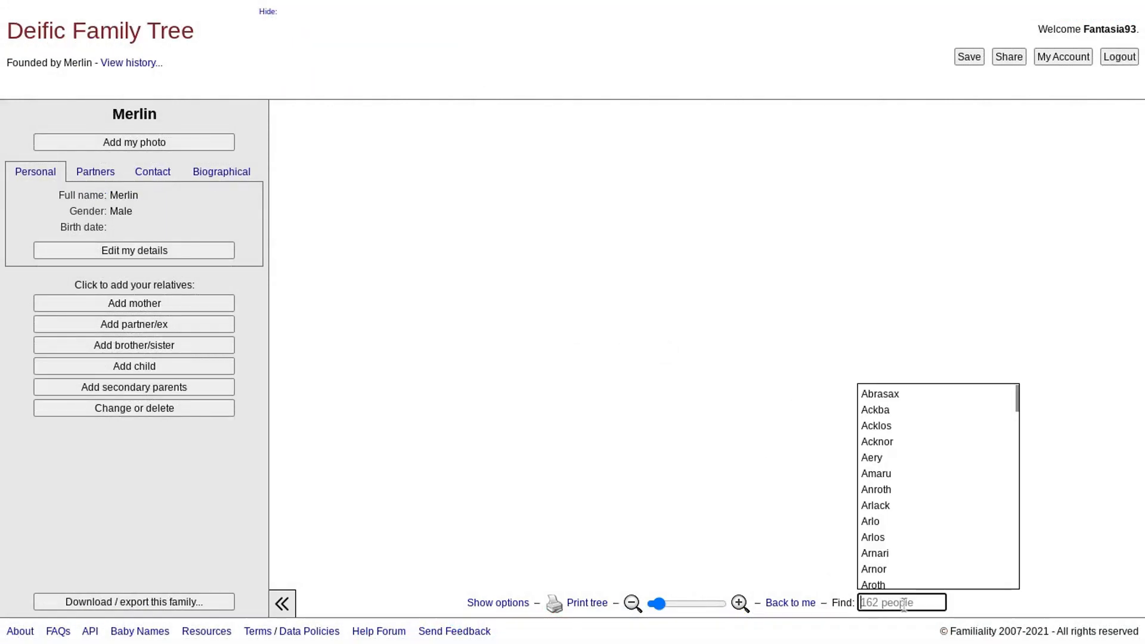
scroll(912, 483, down, 20)
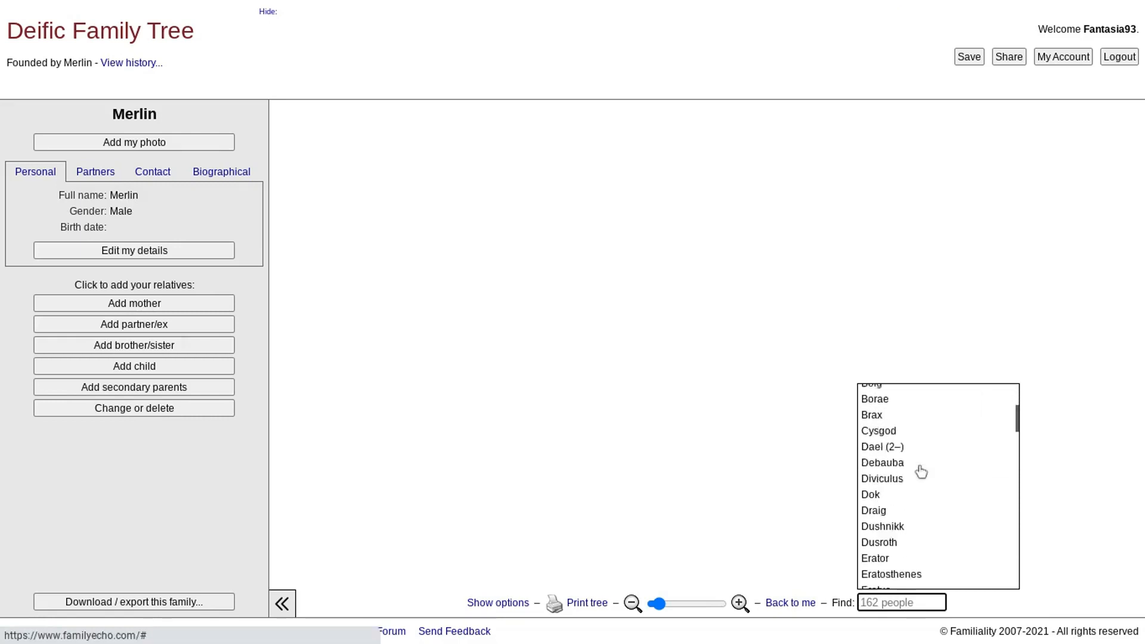
scroll(934, 483, up, 15)
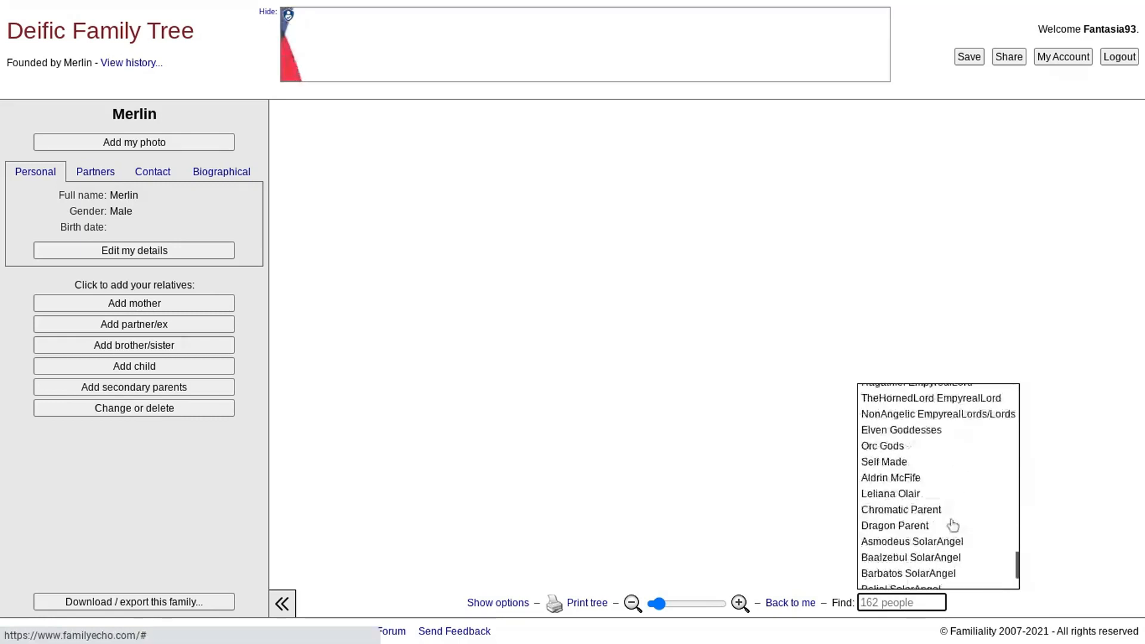
scroll(953, 518, up, 15)
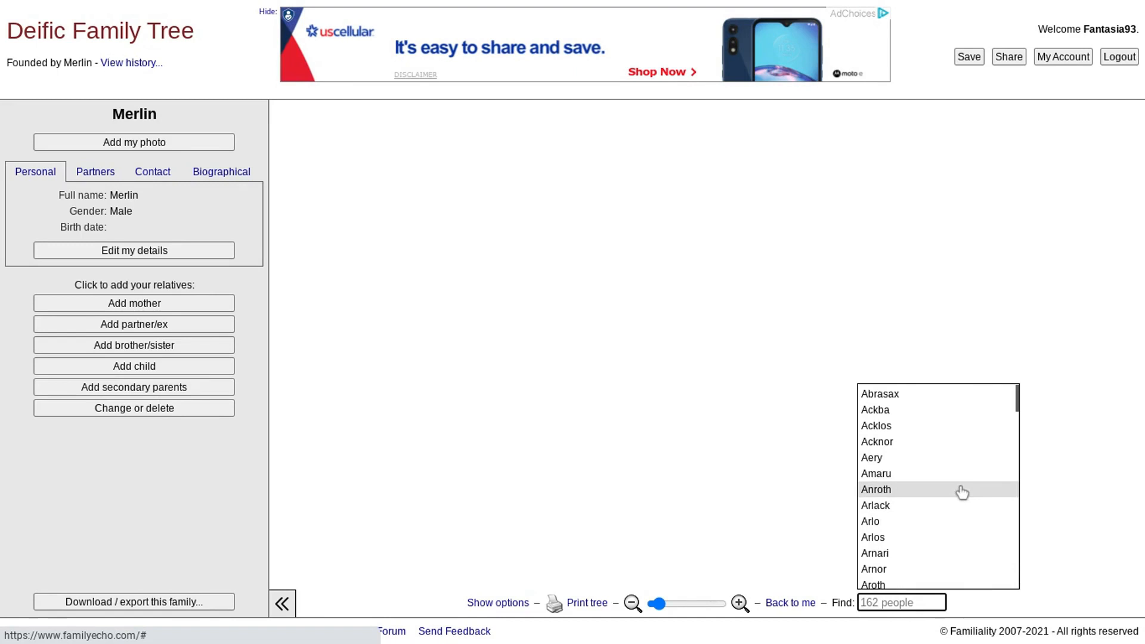
click(779, 337)
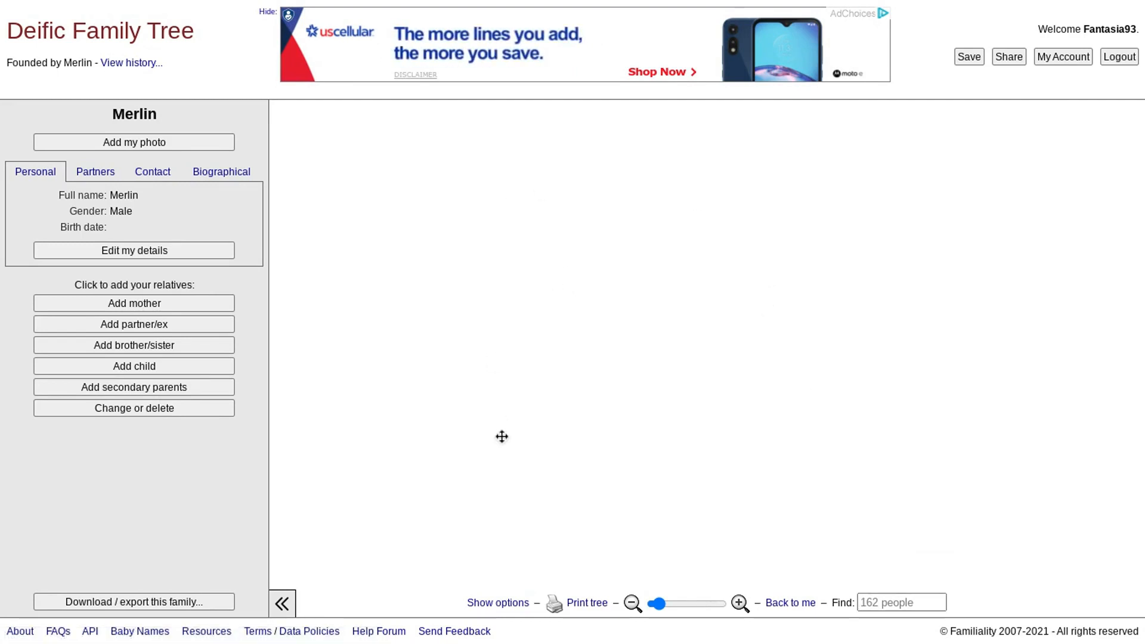
drag(740, 559, 735, 279)
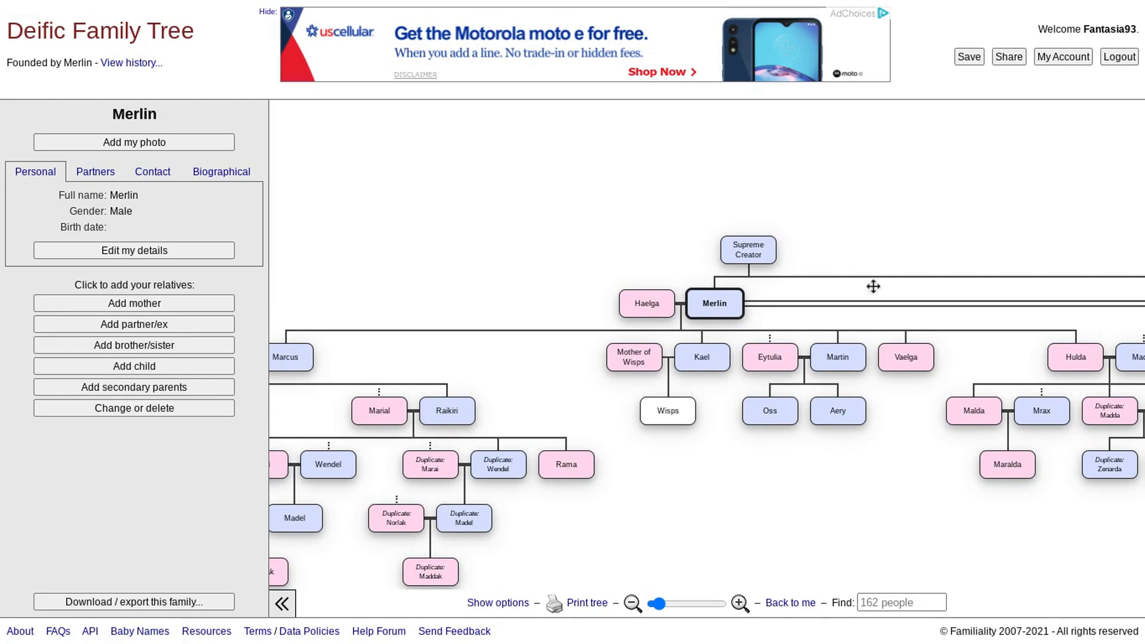
drag(928, 143, 841, 181)
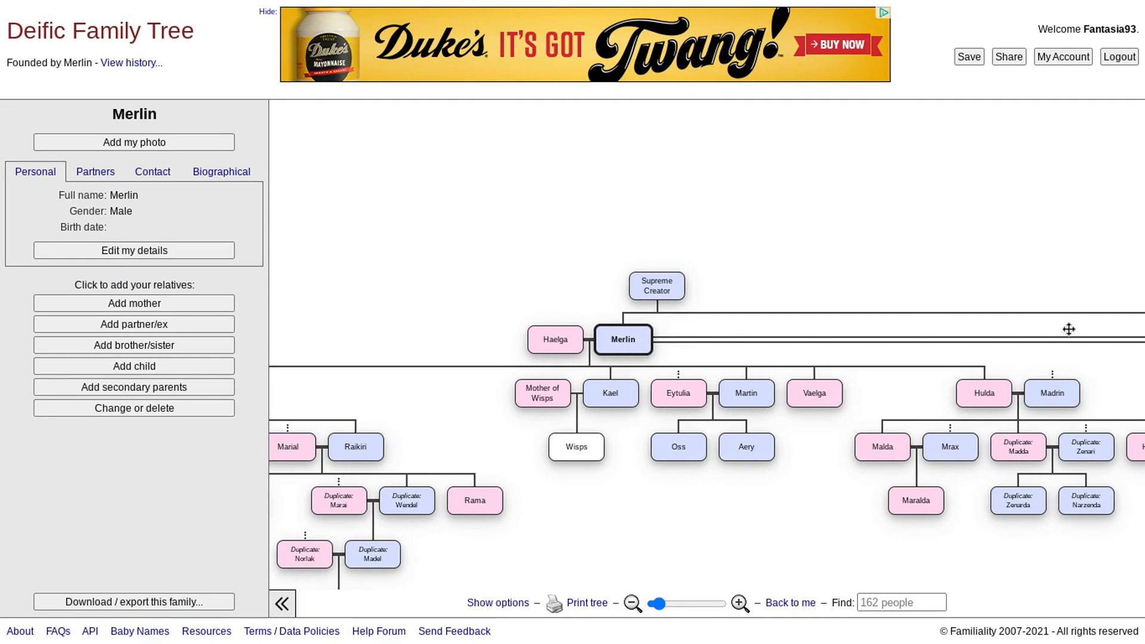
drag(1068, 329, 439, 338)
drag(1020, 334, 397, 330)
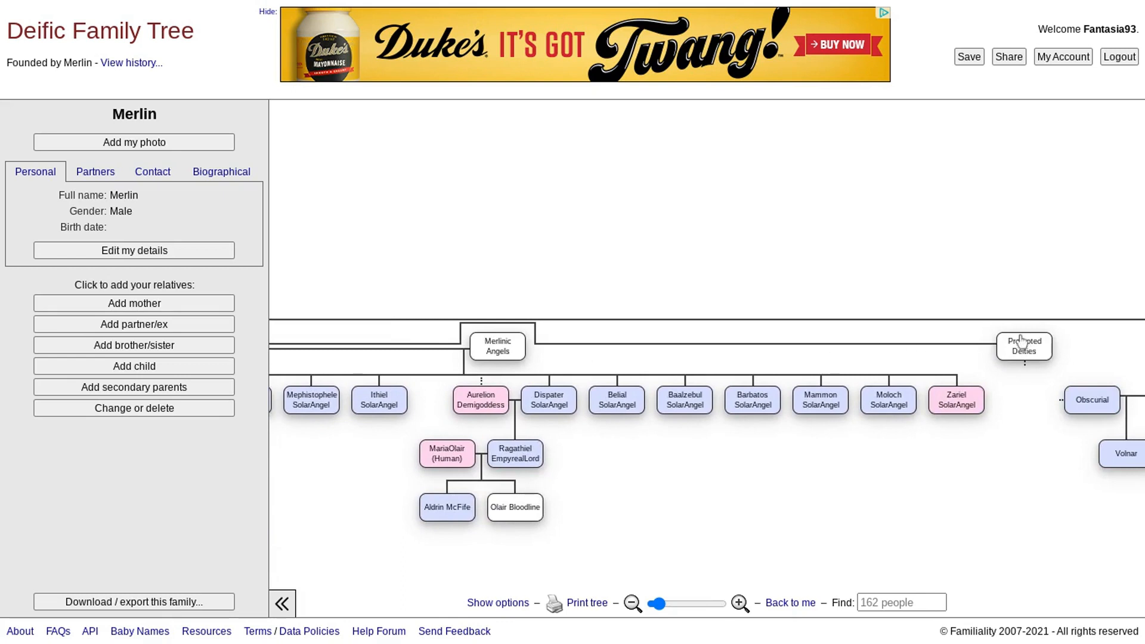
click(1017, 336)
drag(1053, 346, 393, 340)
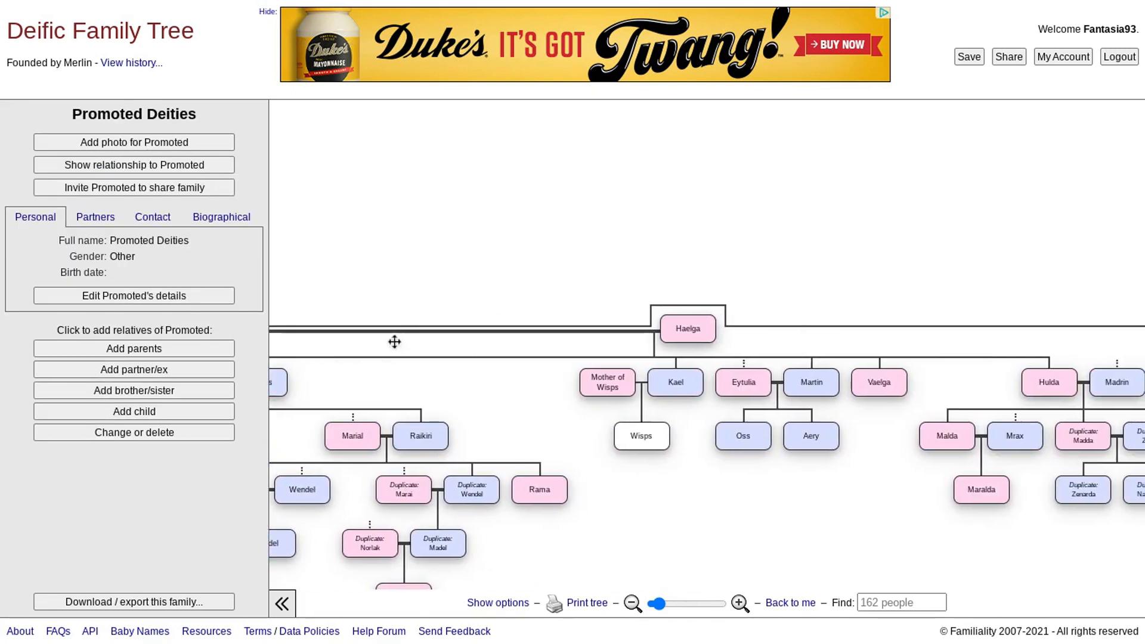
drag(1063, 332, 691, 322)
drag(1082, 326, 481, 322)
mouse_move(1044, 272)
mouse_down()
mouse_move(667, 266)
mouse_move(1062, 277)
mouse_up()
drag(400, 325, 1120, 311)
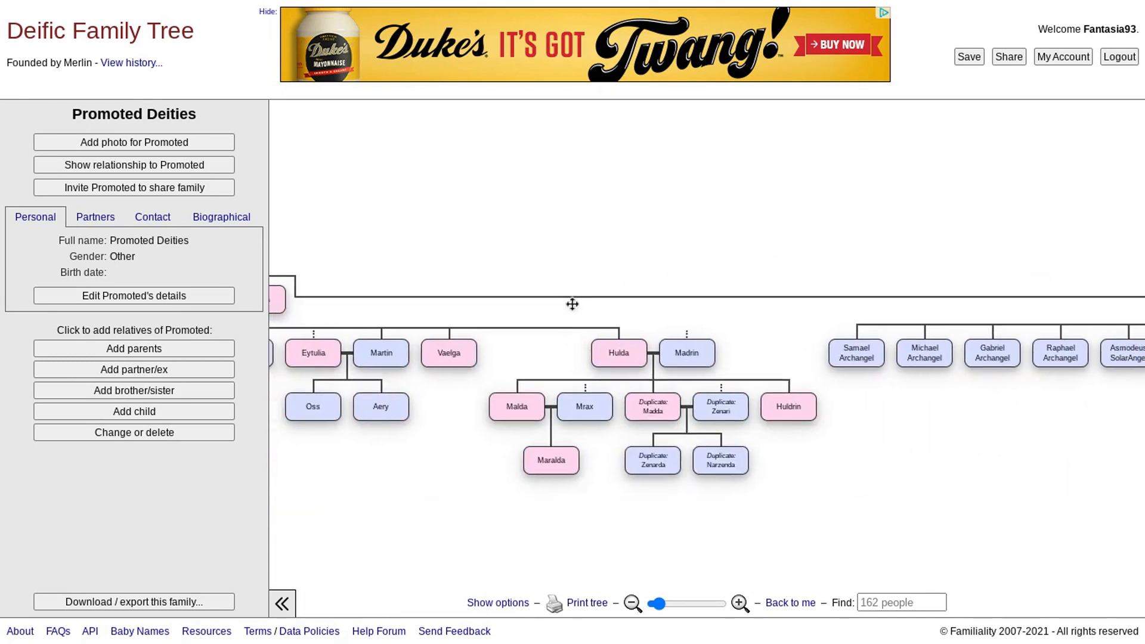
drag(333, 295, 740, 280)
drag(473, 284, 634, 288)
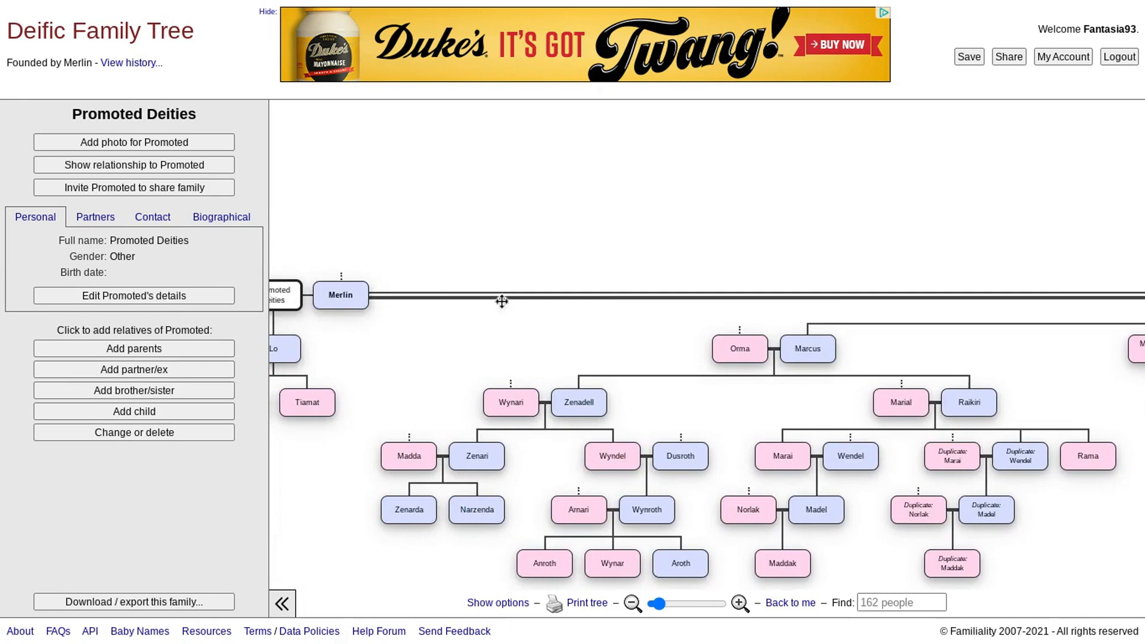
drag(488, 301, 946, 301)
click(805, 303)
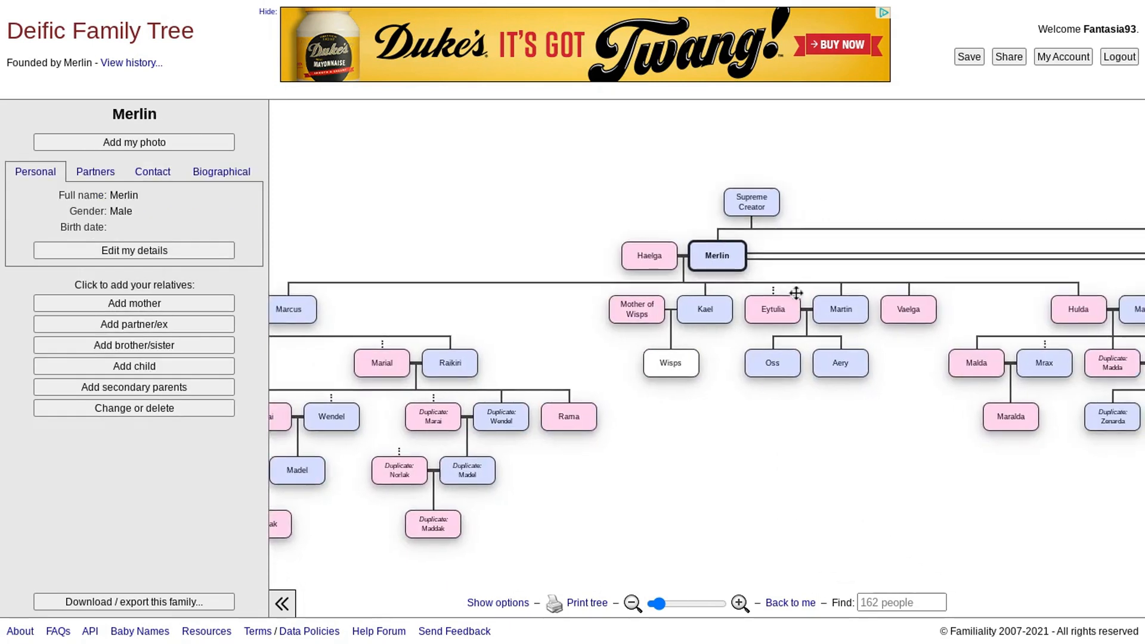
drag(1097, 263, 471, 277)
drag(1059, 443, 453, 419)
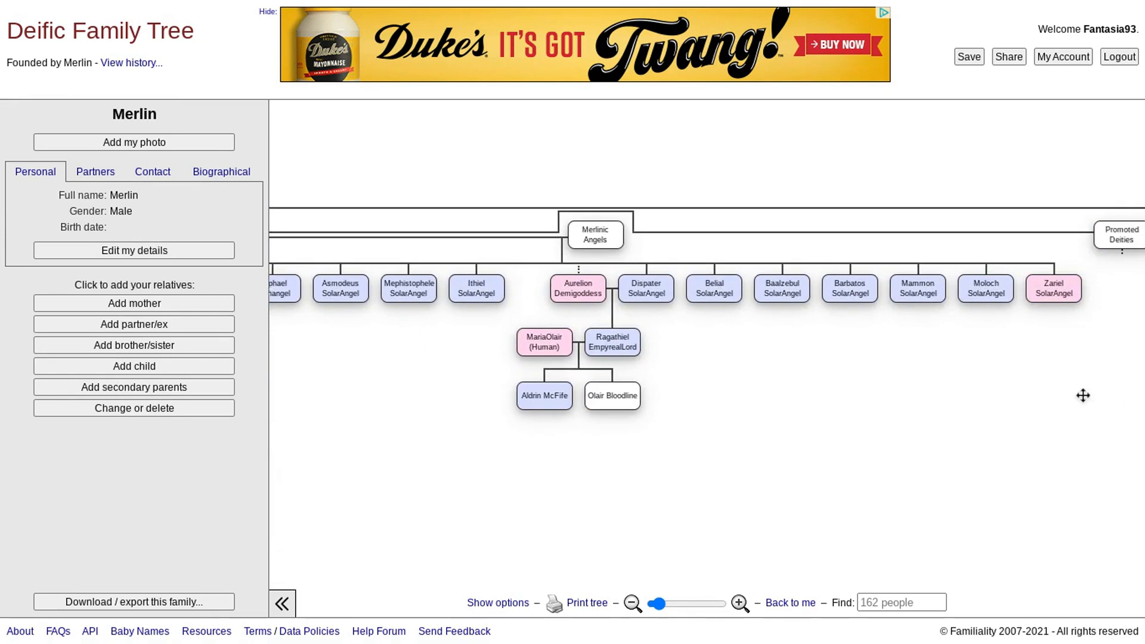
drag(1103, 395, 518, 408)
drag(1068, 496, 624, 470)
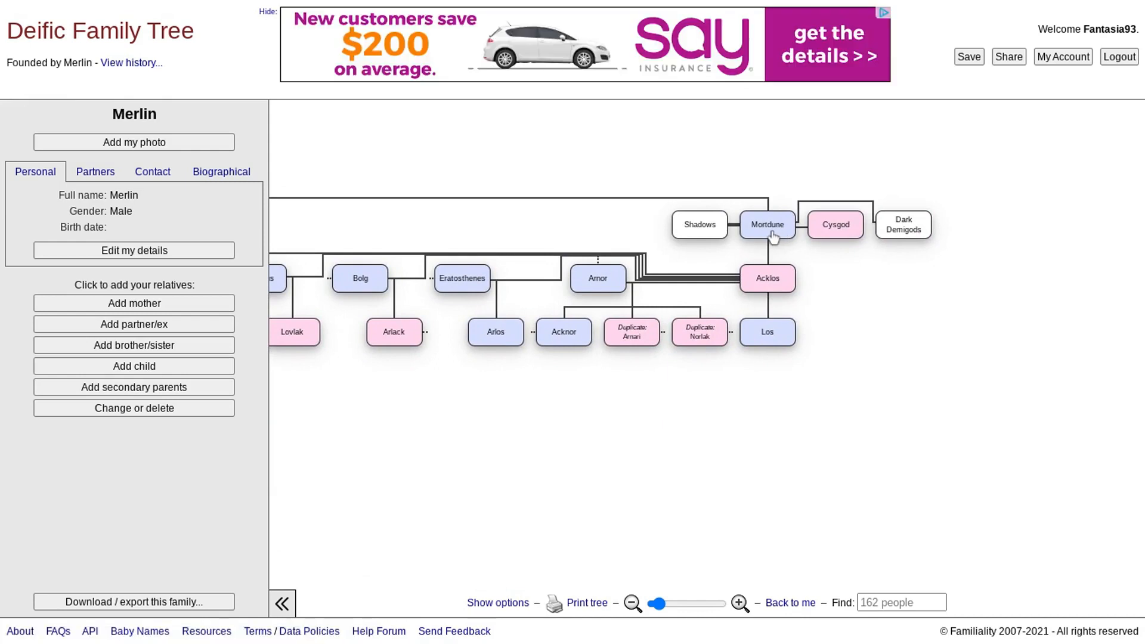
drag(477, 467, 714, 470)
drag(652, 543, 974, 559)
mouse_move(313, 440)
mouse_down()
mouse_move(628, 506)
mouse_move(743, 494)
mouse_up()
drag(443, 484, 883, 485)
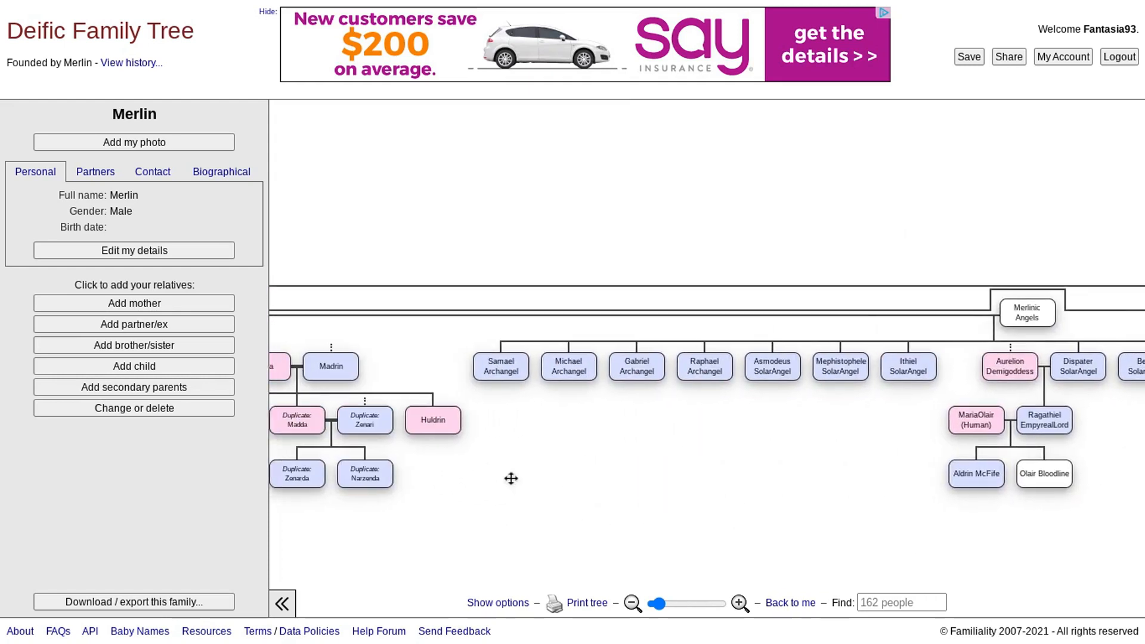
drag(512, 477, 1122, 540)
drag(627, 540, 941, 498)
mouse_move(621, 373)
mouse_down()
mouse_move(1073, 325)
mouse_move(610, 176)
mouse_up()
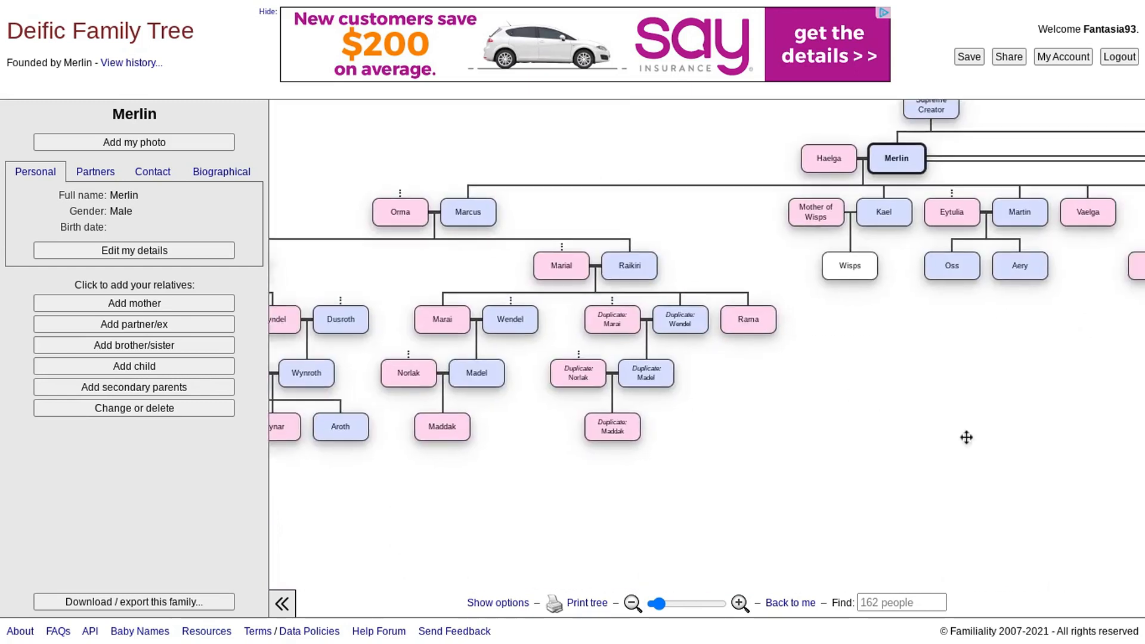
drag(966, 437, 853, 565)
- Focus on Supreme Creator and pan across Merlin's family, the Archangels and the Promoted Deities branches
click(789, 228)
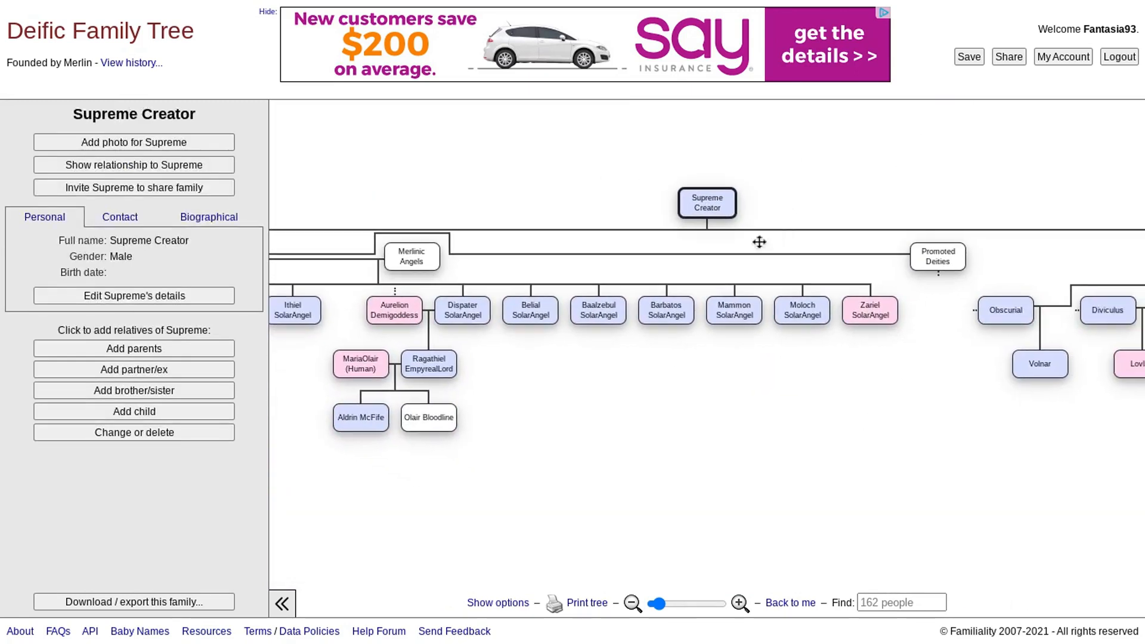
drag(629, 460, 1087, 490)
drag(480, 486, 789, 485)
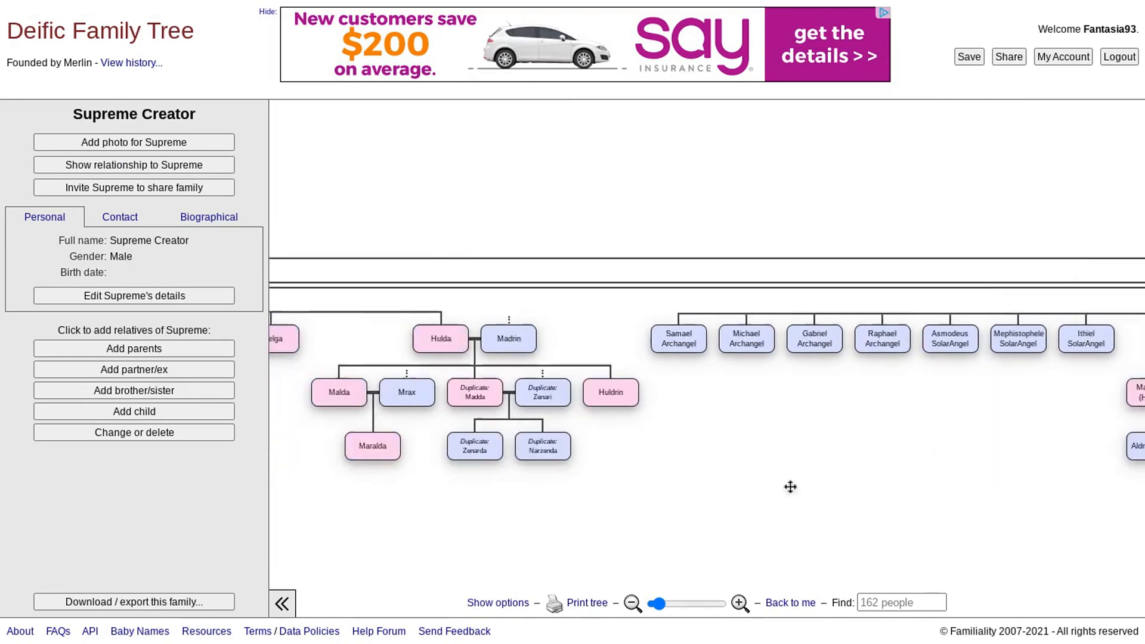
drag(414, 489, 805, 499)
drag(515, 501, 725, 510)
drag(573, 497, 962, 506)
drag(765, 212, 294, 215)
drag(1028, 213, 437, 189)
drag(636, 206, 521, 205)
drag(1131, 222, 764, 212)
mouse_move(1037, 208)
mouse_down()
mouse_move(800, 207)
mouse_move(727, 181)
mouse_up()
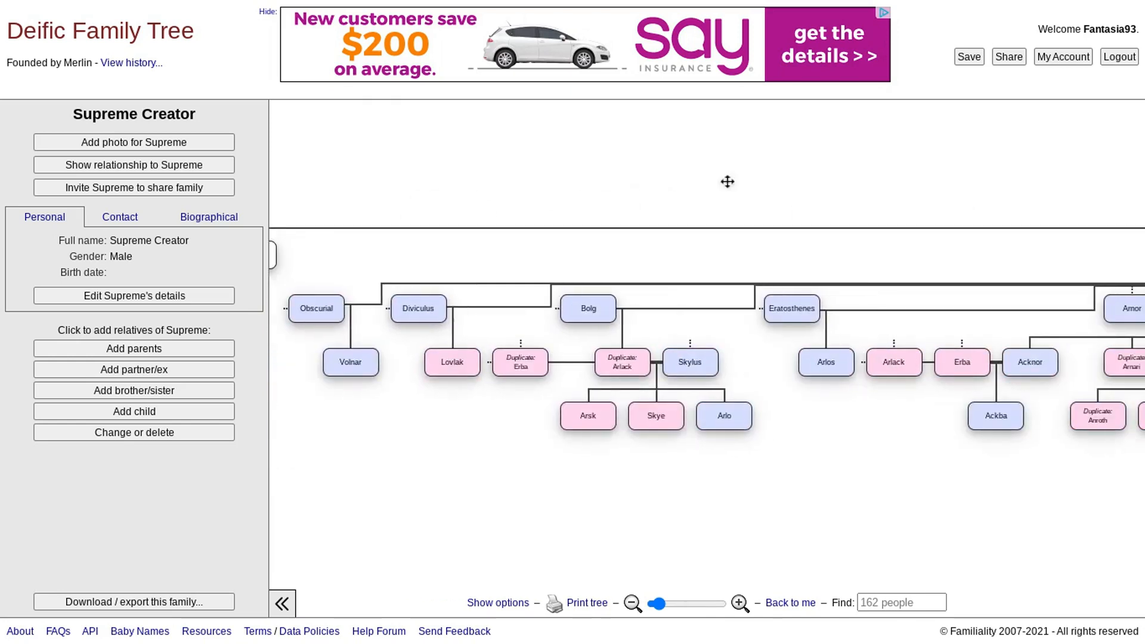
drag(879, 184, 795, 185)
drag(1096, 203, 645, 205)
drag(534, 185, 1029, 180)
drag(616, 197, 798, 197)
drag(684, 200, 1044, 213)
drag(524, 184, 680, 184)
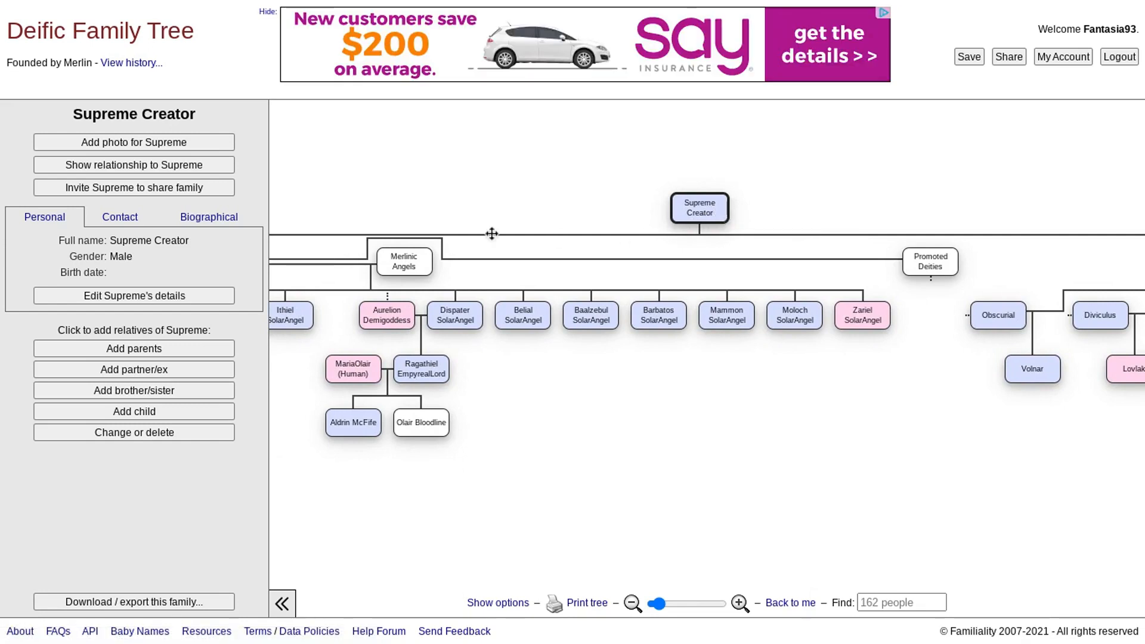
- Browse Merlin's branch, Hulda's family and the Merlinic Angels, revealing Madrin, Huldrin and the duplicate entries
drag(506, 229, 816, 113)
drag(399, 368, 1133, 432)
drag(495, 434, 835, 423)
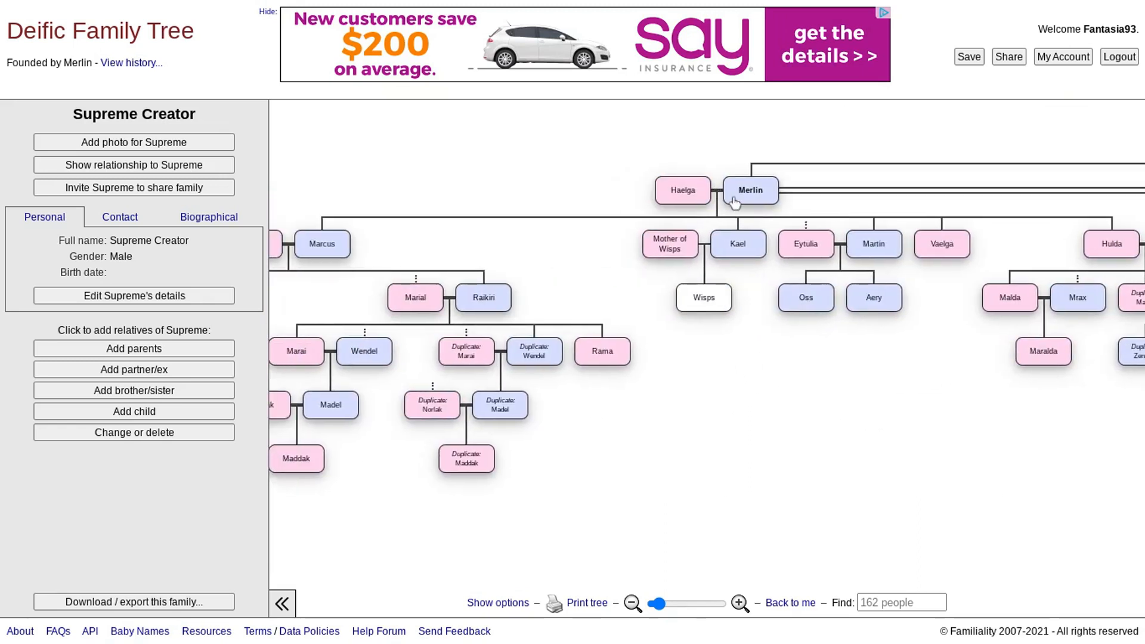
drag(586, 314, 997, 289)
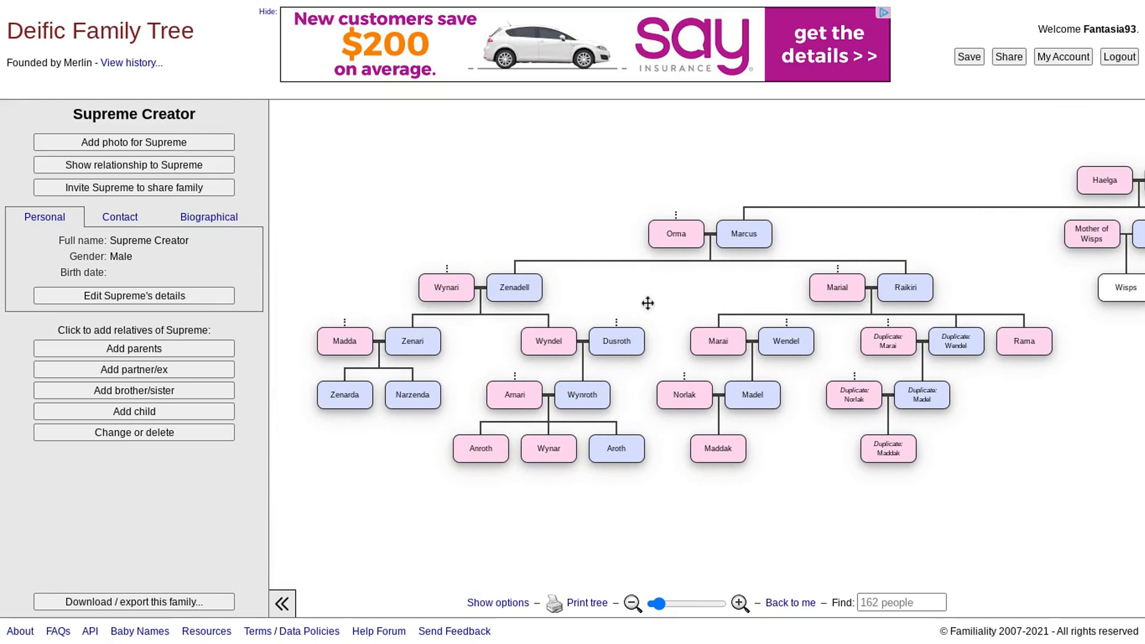
drag(941, 251, 488, 253)
drag(877, 382, 534, 355)
drag(1030, 340, 817, 390)
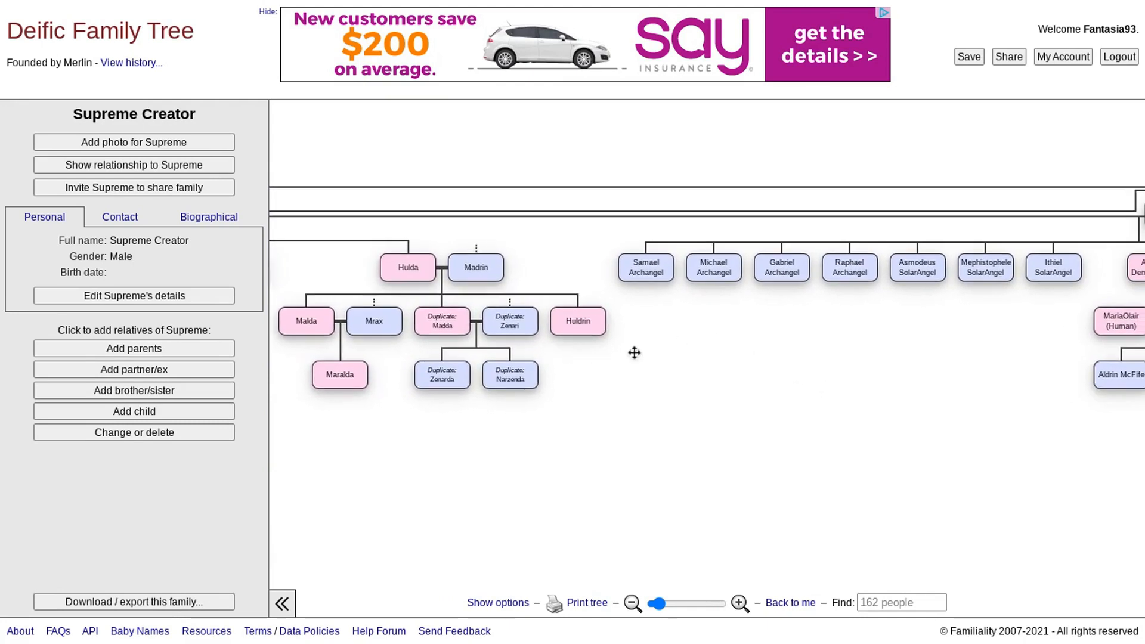
drag(477, 193, 1022, 182)
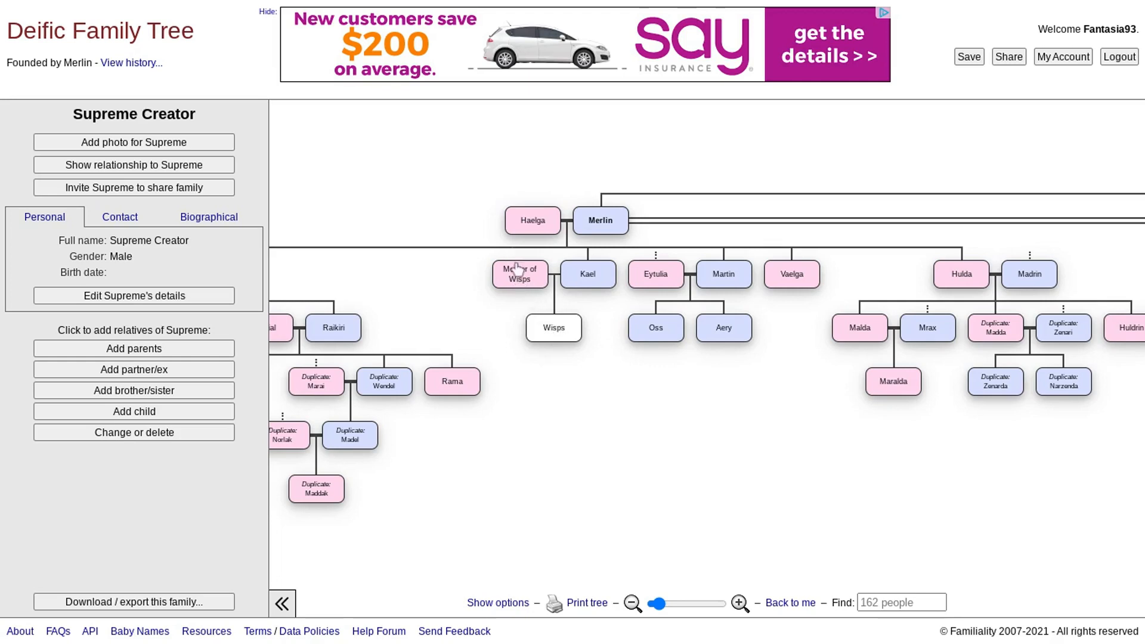
drag(775, 375, 463, 381)
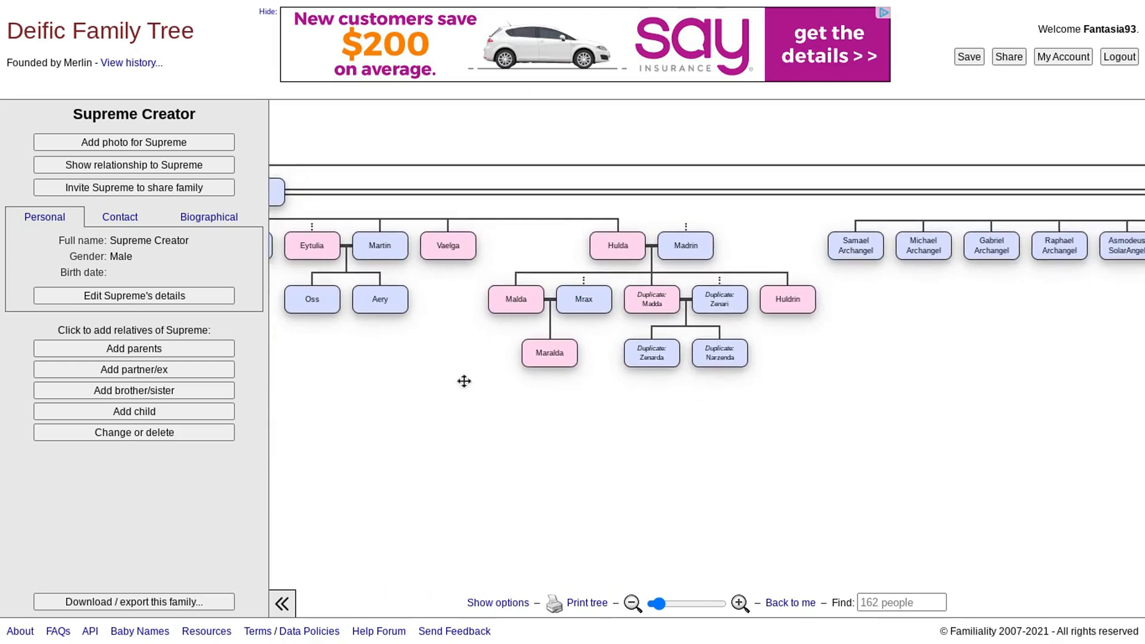
drag(963, 362, 664, 386)
drag(887, 370, 679, 399)
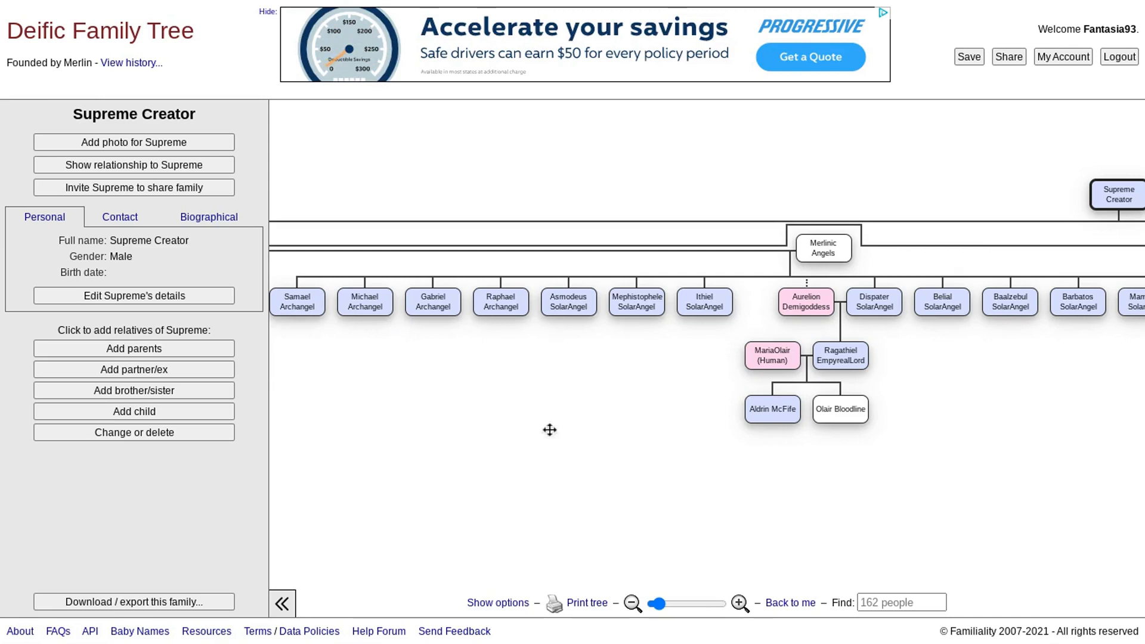
drag(550, 429, 757, 438)
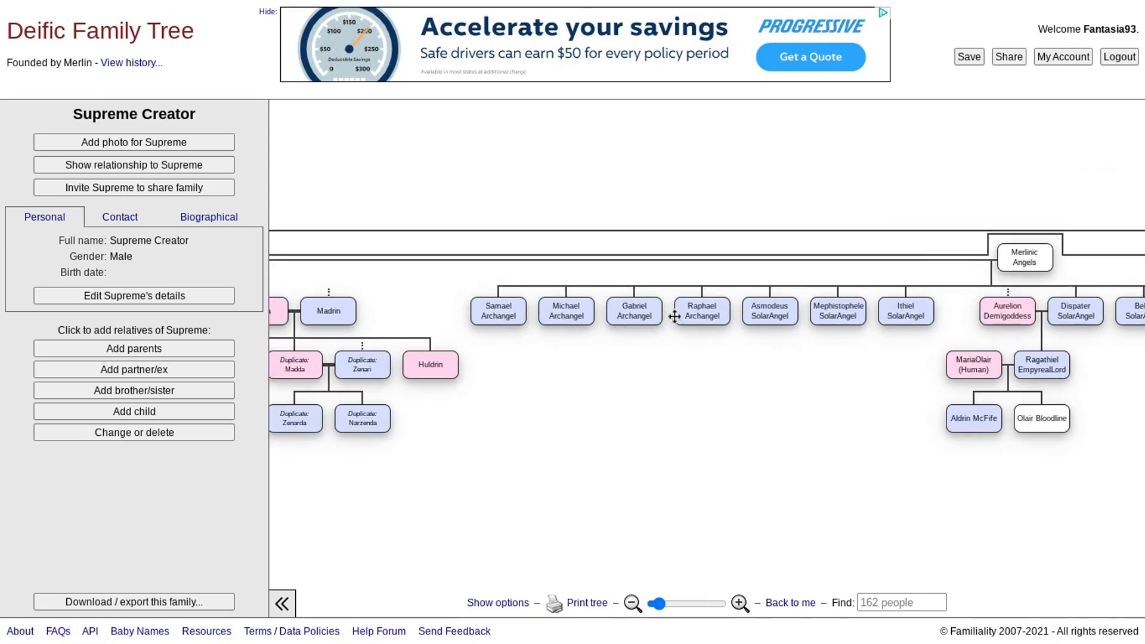
drag(919, 335, 455, 342)
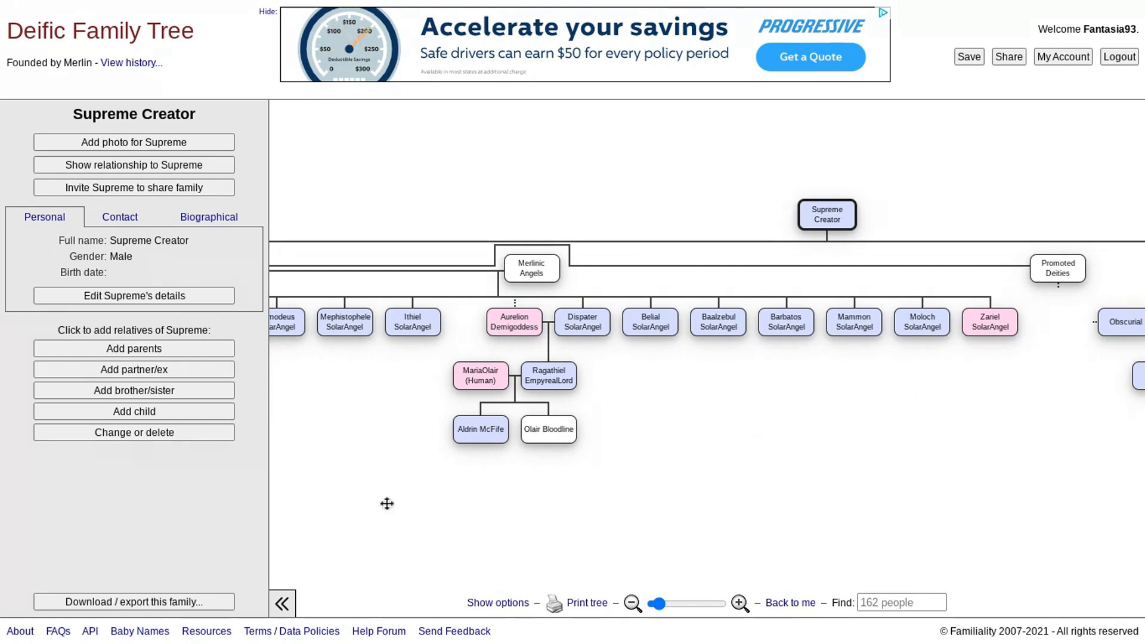
- Center the tree on Aurelion Demigoddess, partner of Dispater SolarAngel under Ulquarion
drag(359, 387, 457, 352)
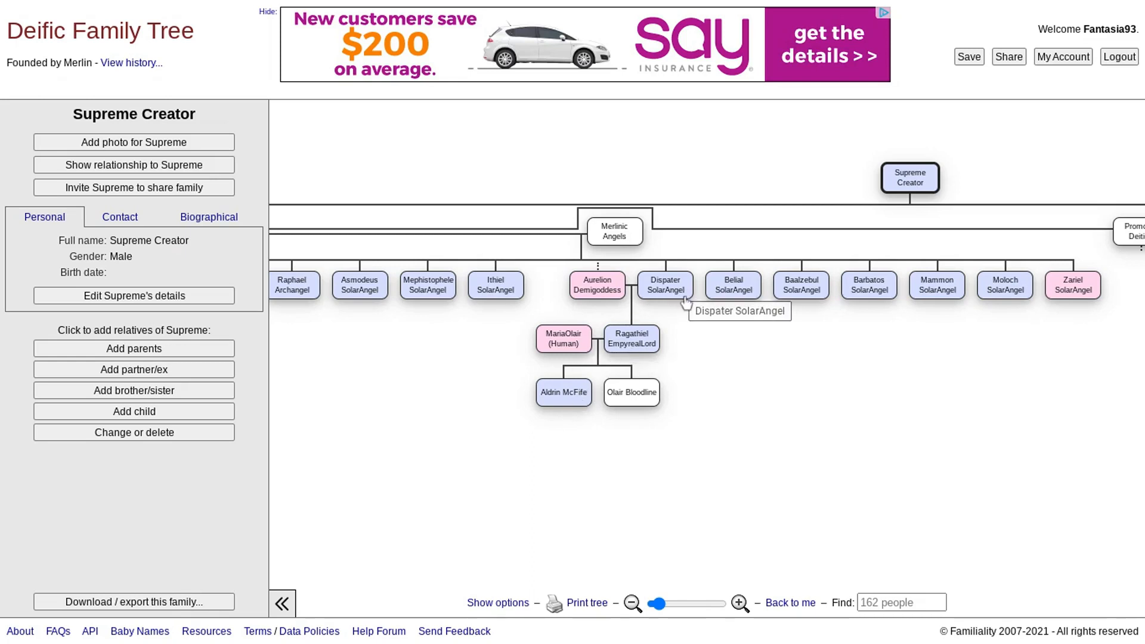
click(596, 295)
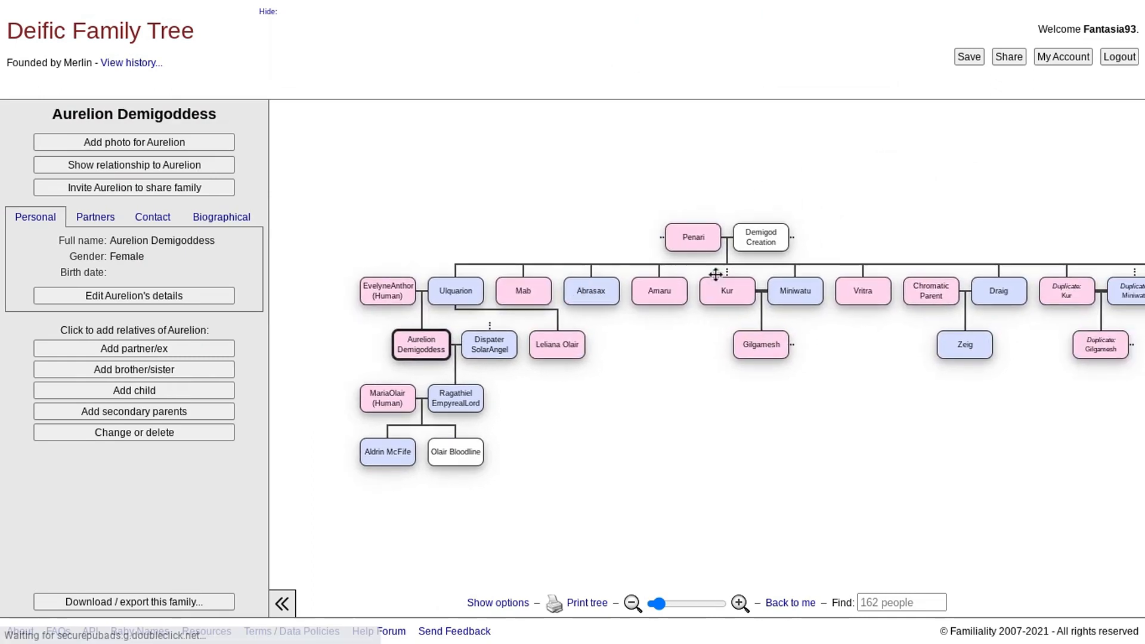